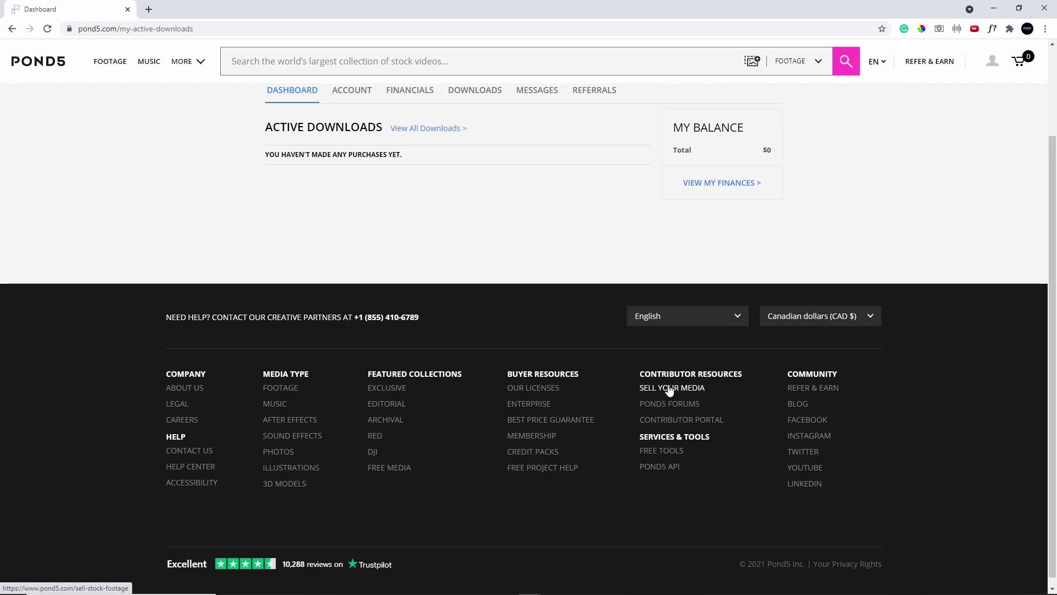
Step: Open the contributor page for selling media and start the seller sign-up for the existing account
{"action": "left_click", "coordinate": [669, 389]}
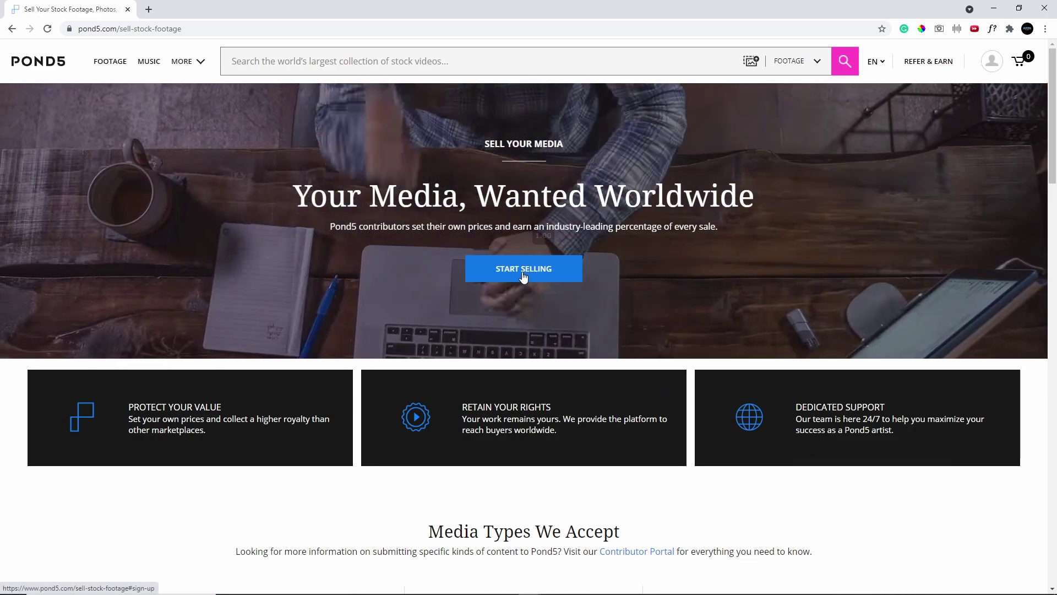
{"action": "left_click", "coordinate": [524, 275]}
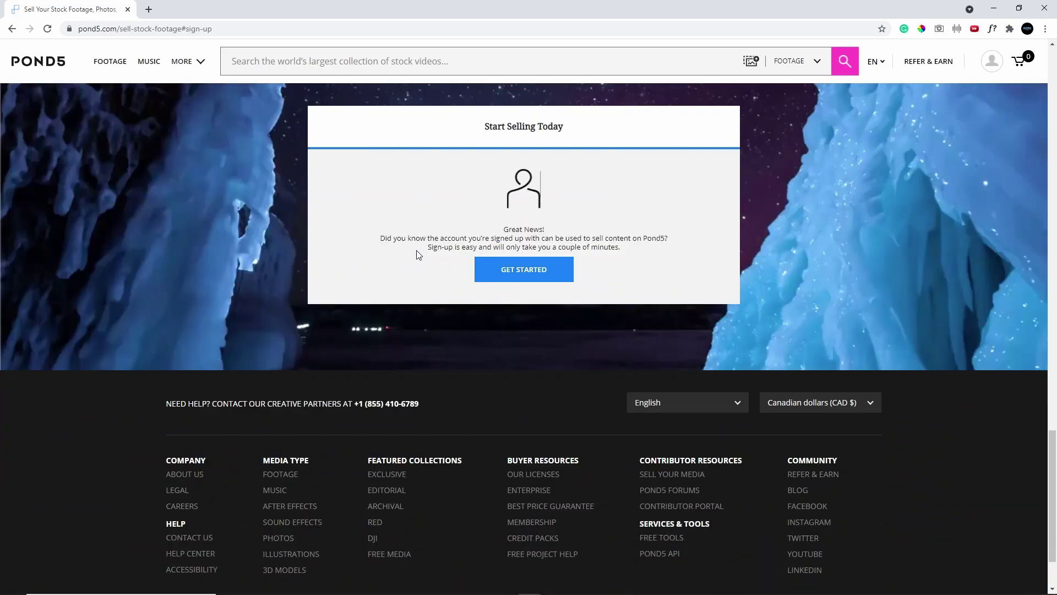
{"action": "left_click", "coordinate": [505, 272]}
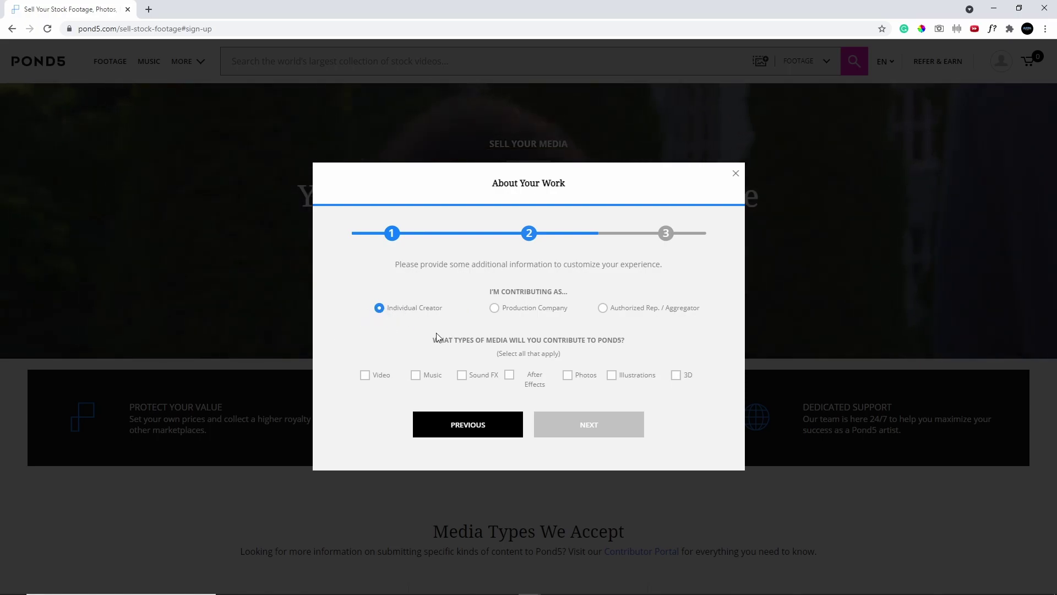
Step: Select Sound FX as the media type to contribute and continue to the next sign-up stage
{"action": "left_click_drag", "start_coordinate": [471, 340], "coordinate": [629, 353]}
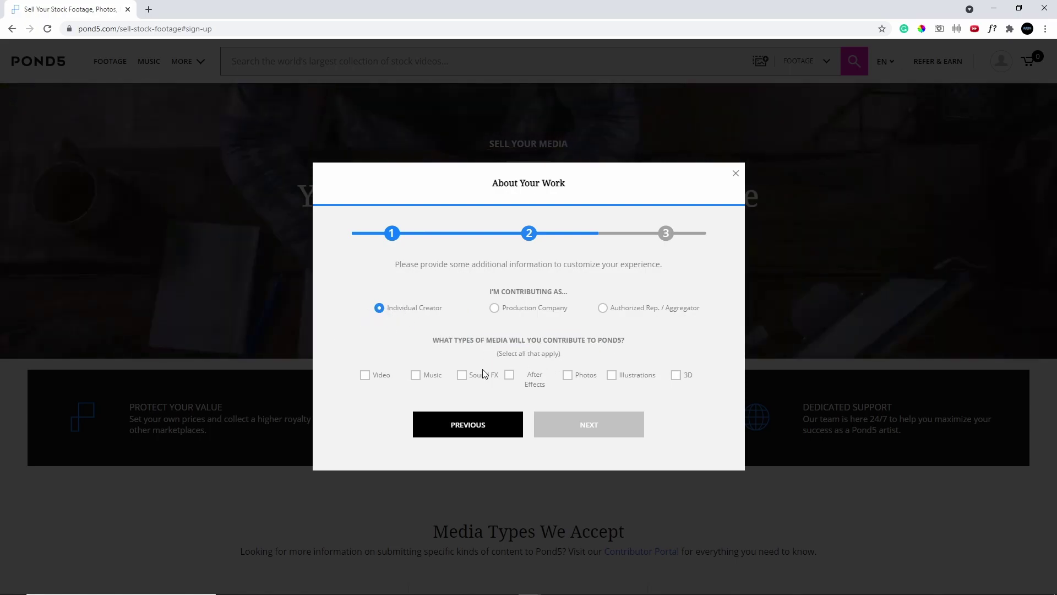
{"action": "left_click", "coordinate": [462, 375]}
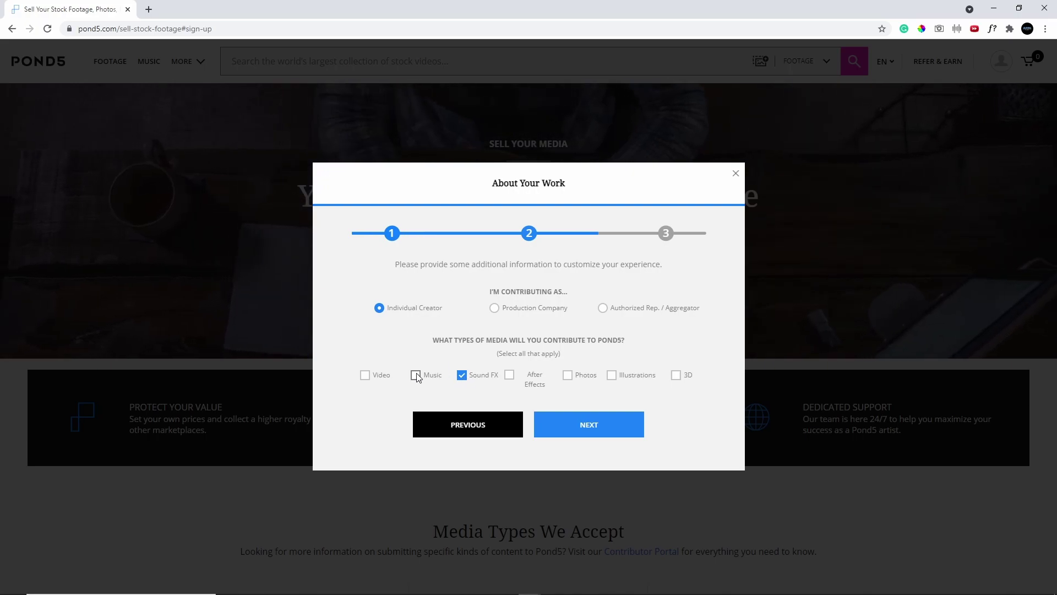
{"action": "left_click", "coordinate": [598, 427]}
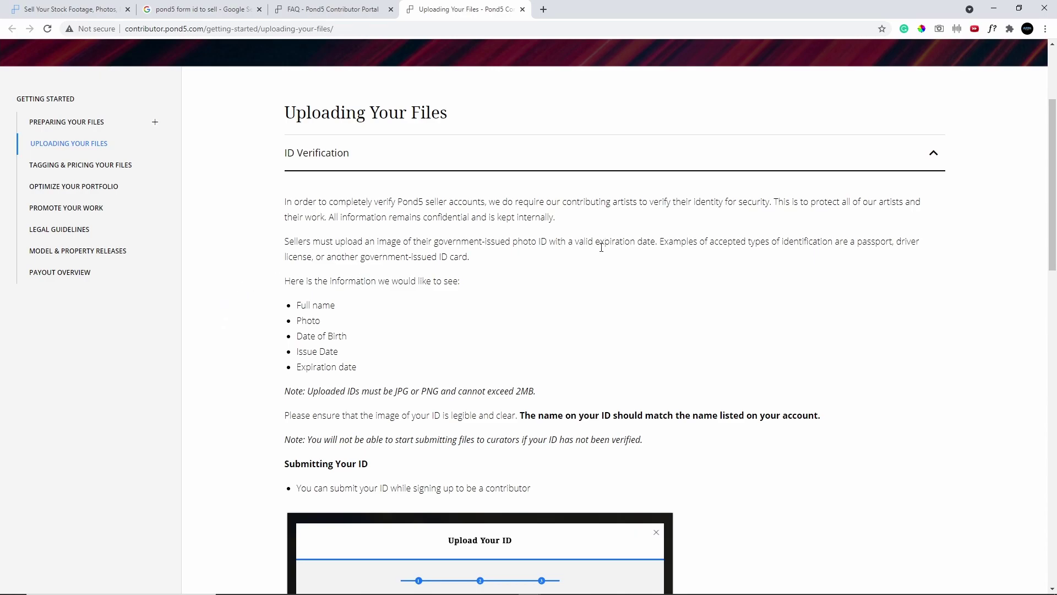
Step: Read the ID verification requirements, including the accepted ID types and the details the ID must show
{"action": "left_click_drag", "start_coordinate": [434, 244], "coordinate": [671, 259]}
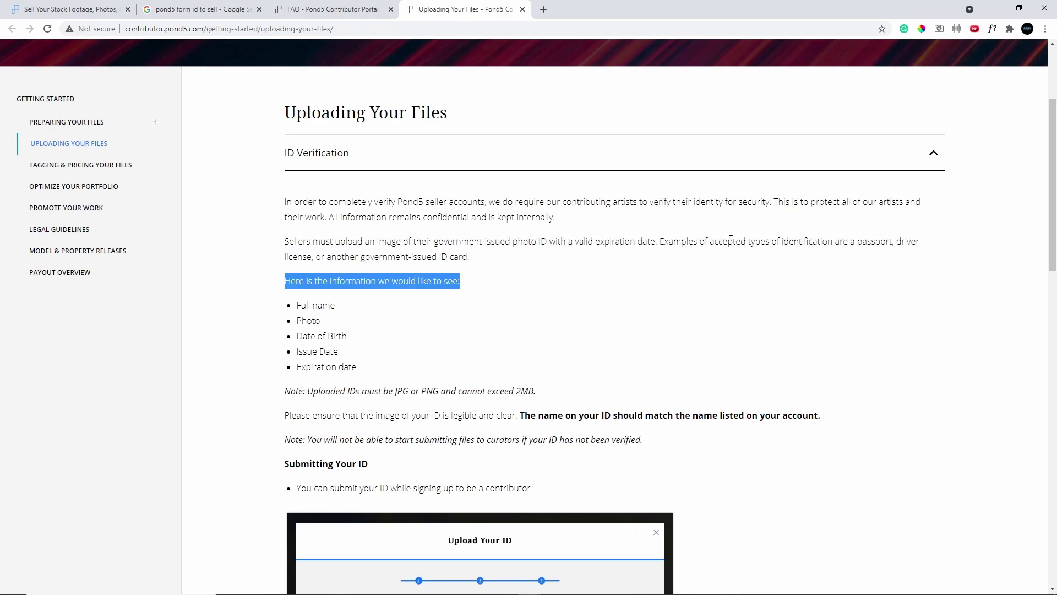
{"action": "left_click_drag", "start_coordinate": [858, 243], "coordinate": [912, 241]}
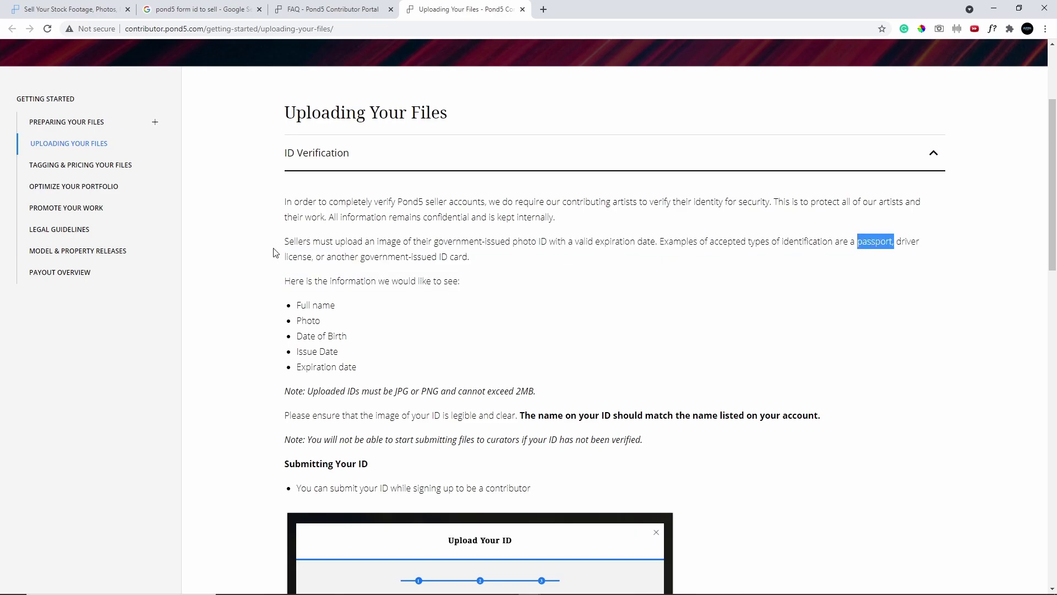
{"action": "left_click_drag", "start_coordinate": [361, 254], "coordinate": [448, 257]}
{"action": "left_click", "coordinate": [488, 265]}
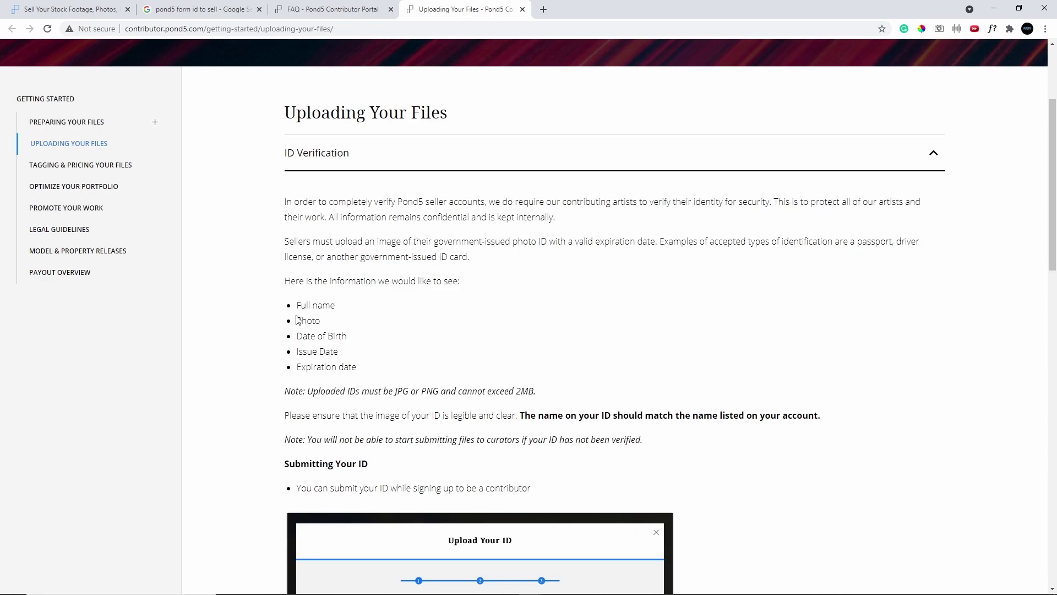
{"action": "left_click_drag", "start_coordinate": [295, 308], "coordinate": [301, 369]}
{"action": "left_click", "coordinate": [359, 368]}
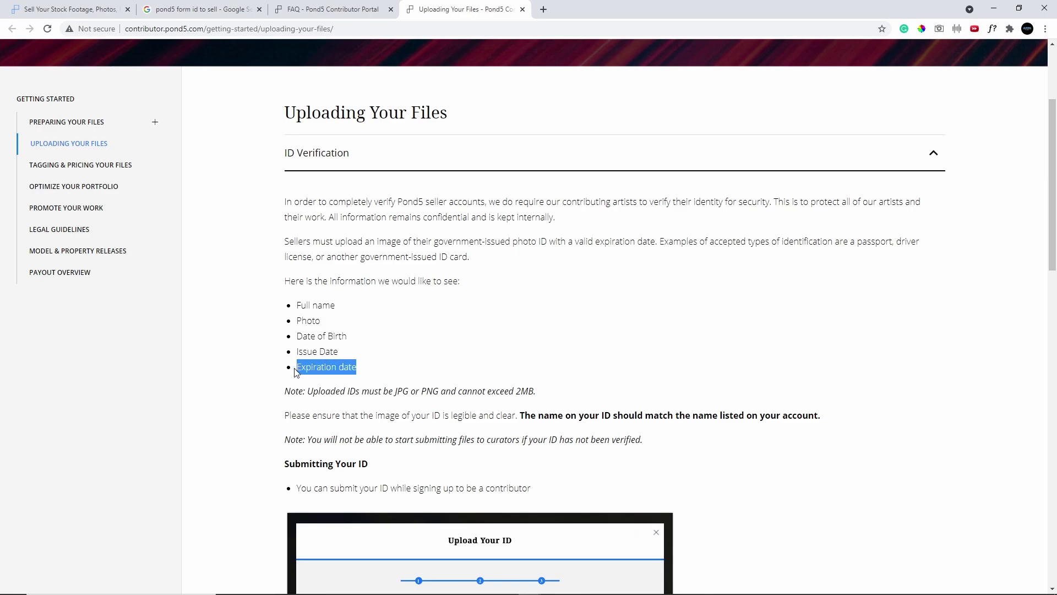
{"action": "left_click", "coordinate": [419, 355]}
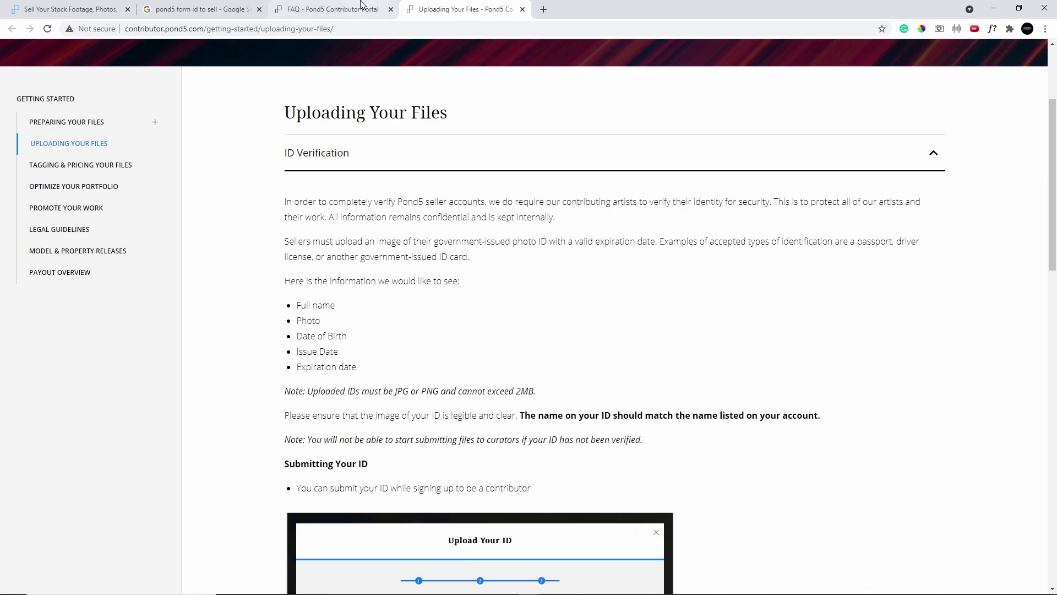
Step: Go back to the sign-up's ID upload form and read the note about the identity review
{"action": "left_click", "coordinate": [330, 5]}
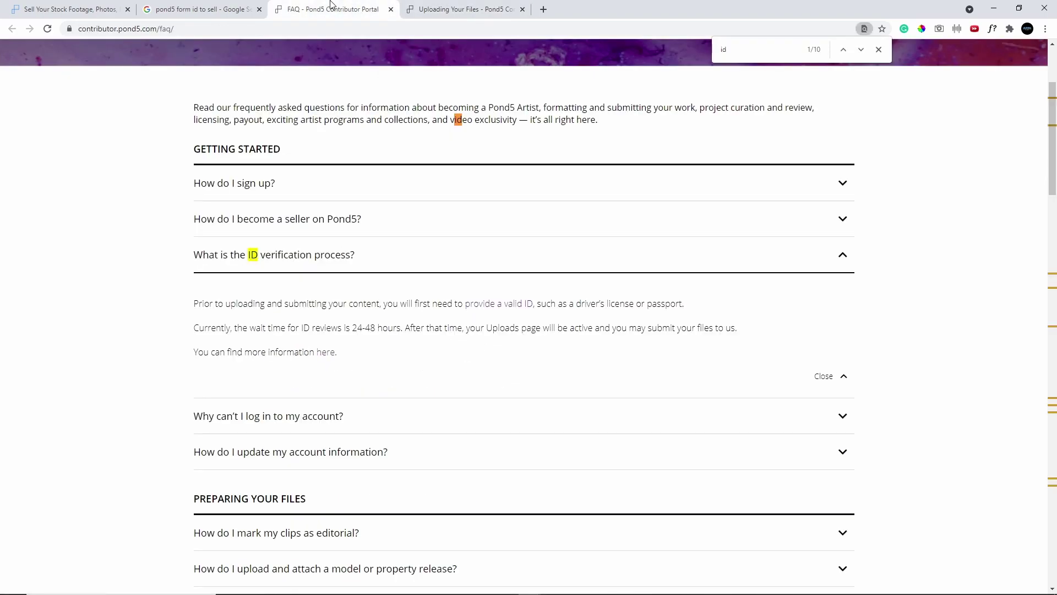
{"action": "left_click", "coordinate": [201, 9]}
{"action": "left_click", "coordinate": [68, 9]}
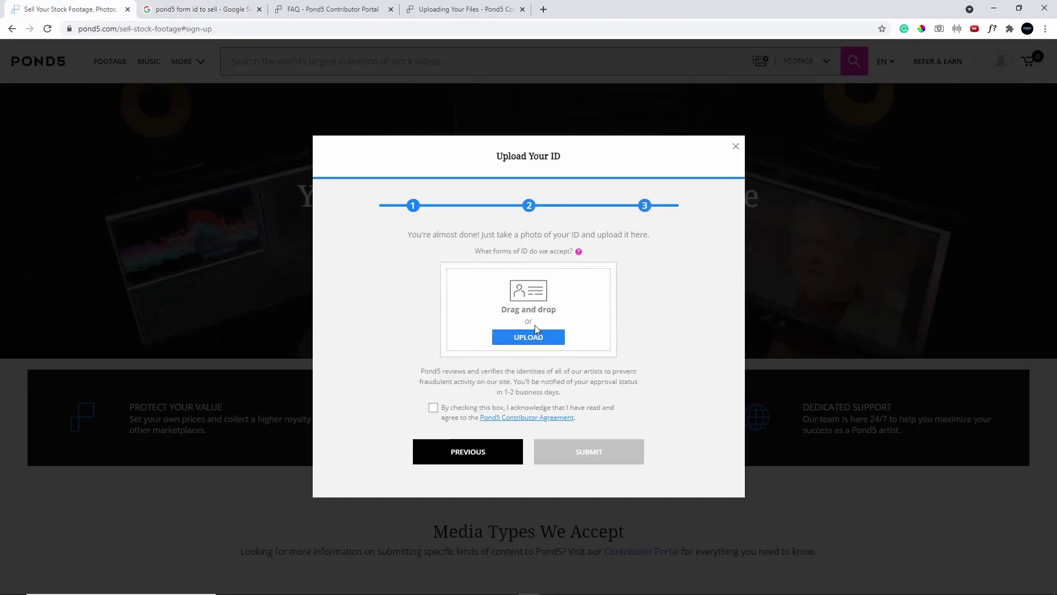
{"action": "left_click_drag", "start_coordinate": [502, 392], "coordinate": [561, 392]}
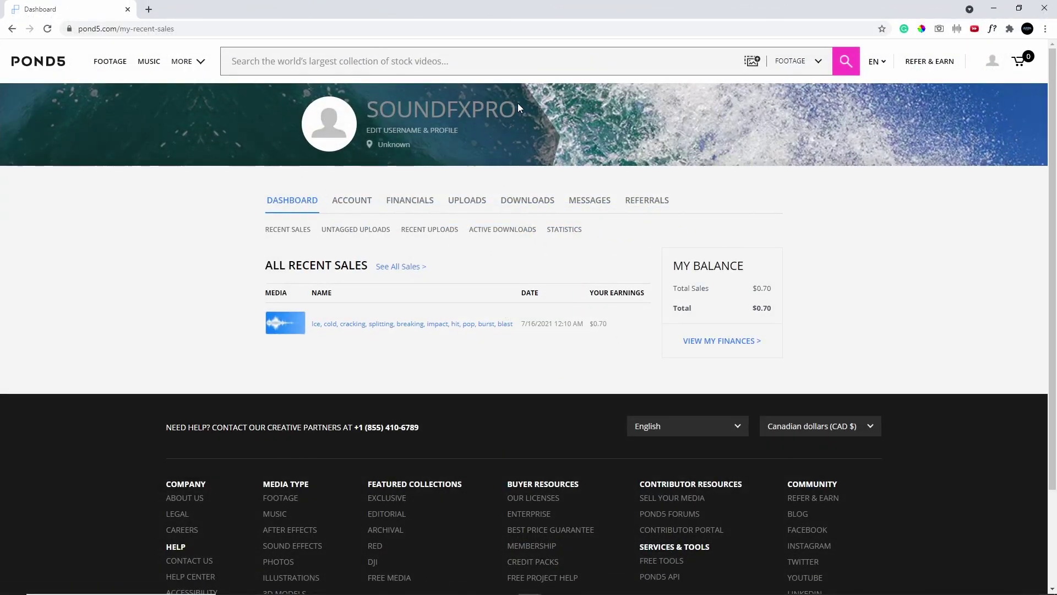
Step: Open the account's uploads list, look over the clips, and dismiss the duplicate alert
{"action": "mouse_move", "coordinate": [721, 157]}
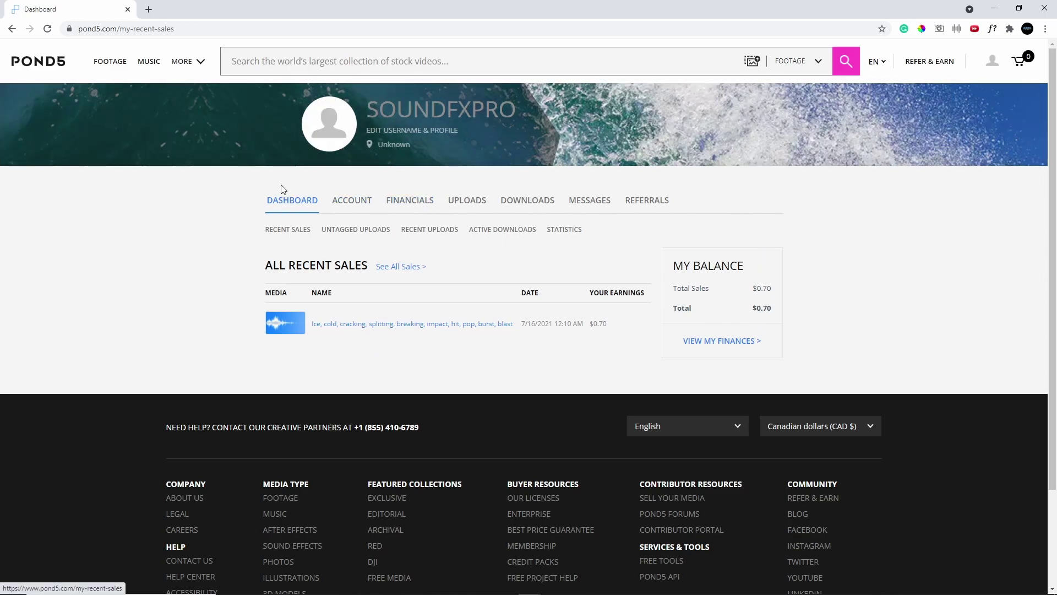
{"action": "left_click", "coordinate": [472, 202]}
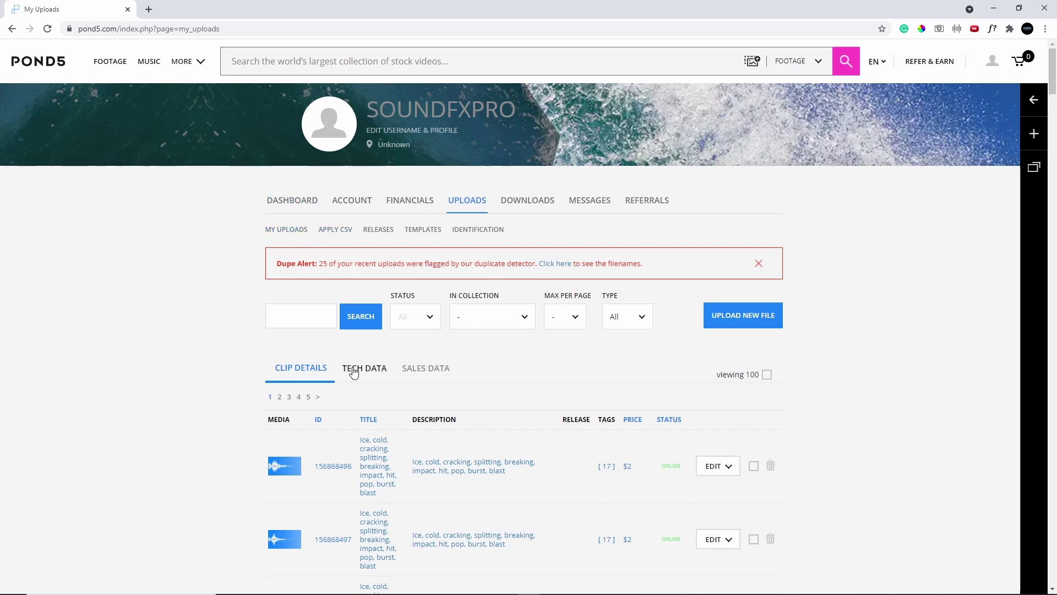
{"action": "scroll", "coordinate": [163, 386], "scroll_direction": "down", "scroll_amount": 3}
{"action": "scroll", "coordinate": [163, 386], "scroll_direction": "up", "scroll_amount": 3}
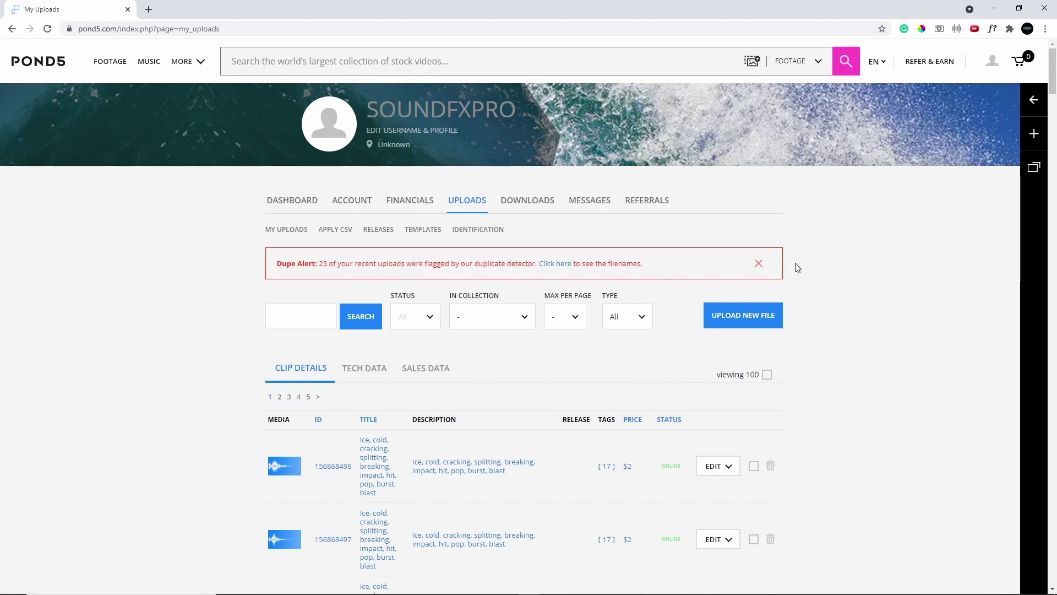
{"action": "left_click", "coordinate": [759, 263]}
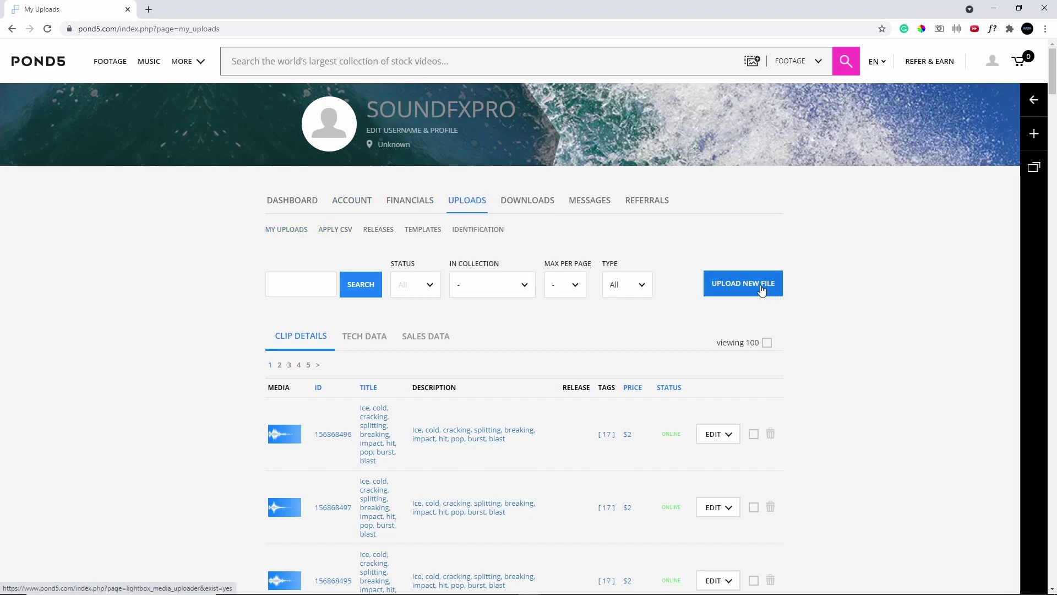
Step: Upload the MagicPack2_Air_Impacts_High WAV files and check the upload list through to its end
{"action": "left_click", "coordinate": [731, 284]}
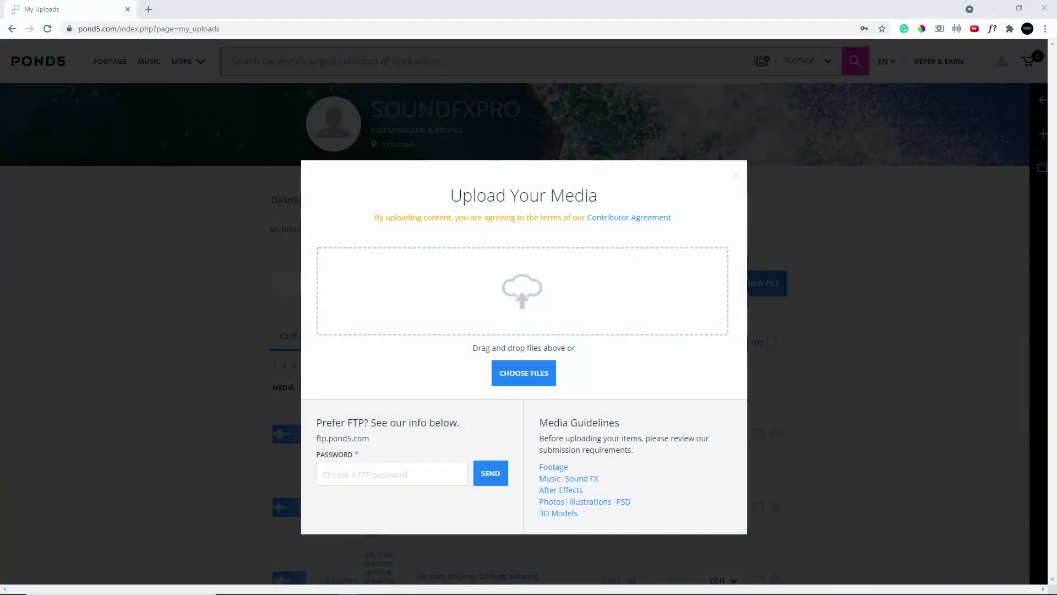
{"action": "left_click_drag", "start_coordinate": [584, 297], "coordinate": [558, 288]}
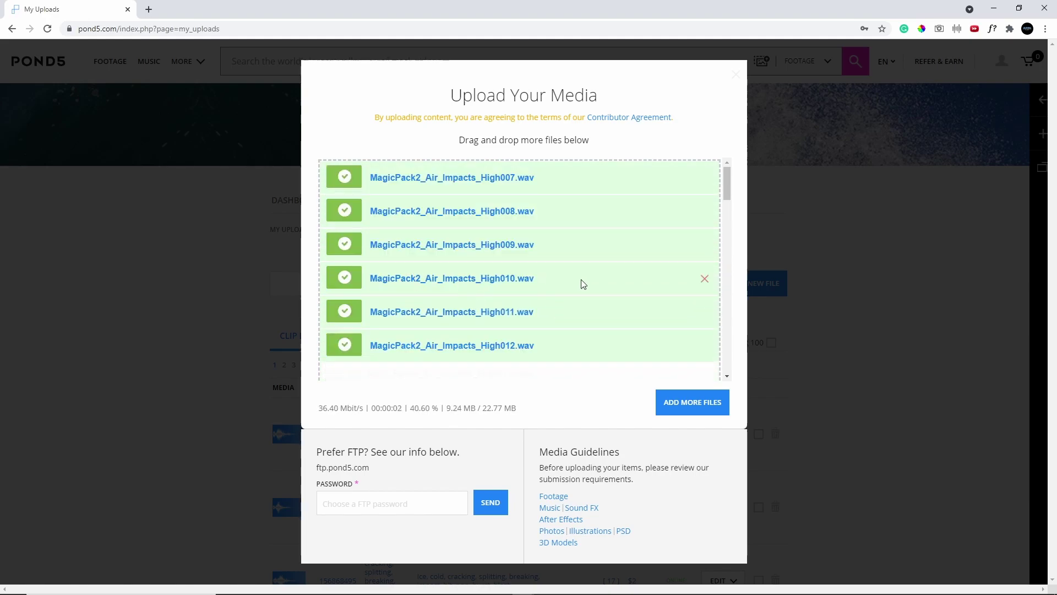
{"action": "left_click_drag", "start_coordinate": [725, 187], "coordinate": [732, 358]}
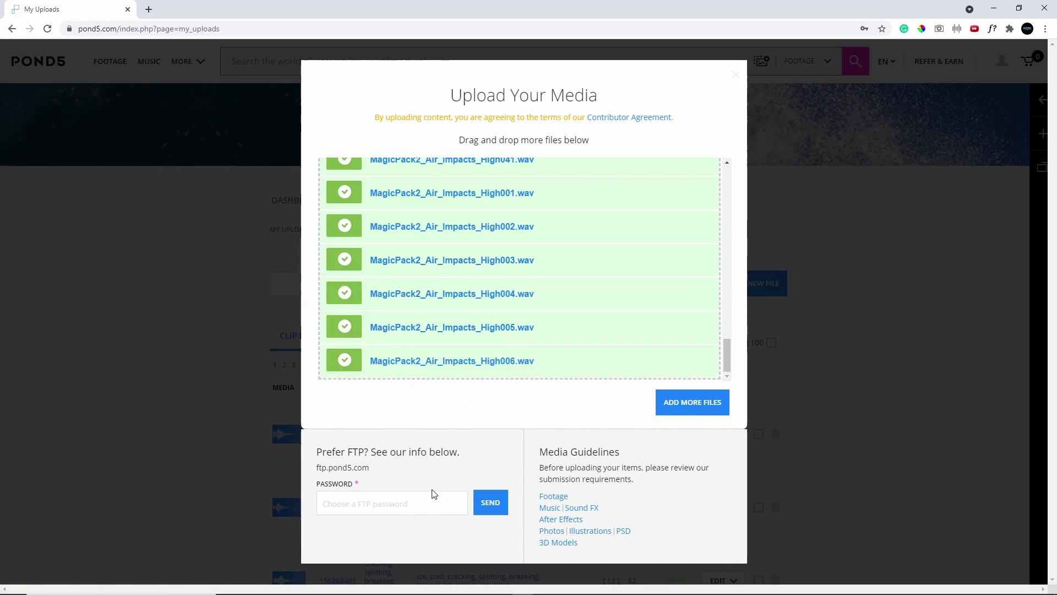
Step: Enter a password for FTP uploads and submit it
{"action": "left_click", "coordinate": [410, 512]}
{"action": "left_click", "coordinate": [374, 524]}
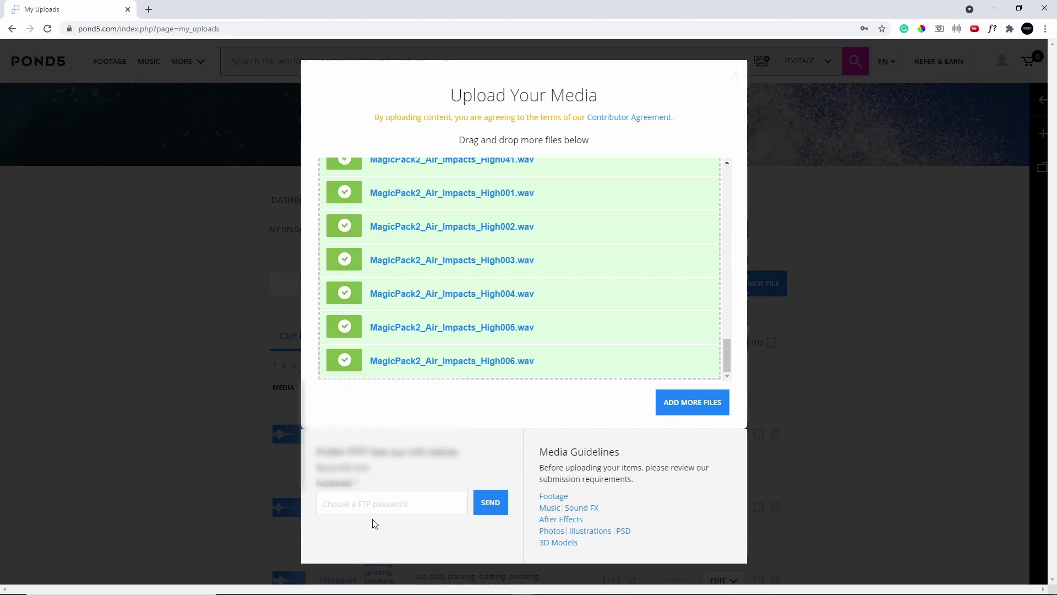
{"action": "left_click", "coordinate": [378, 505]}
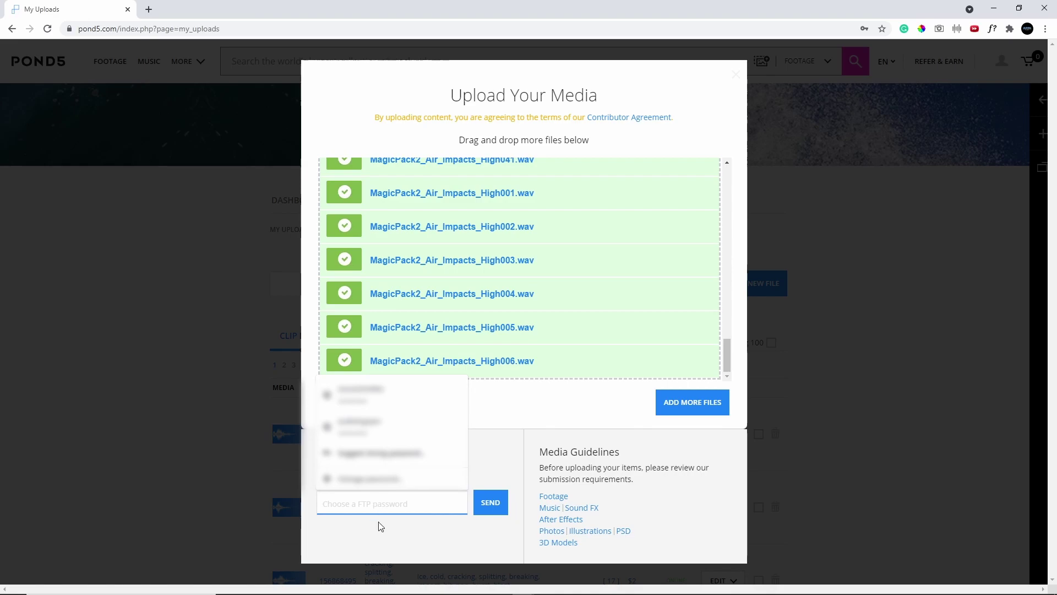
{"action": "left_click", "coordinate": [381, 523]}
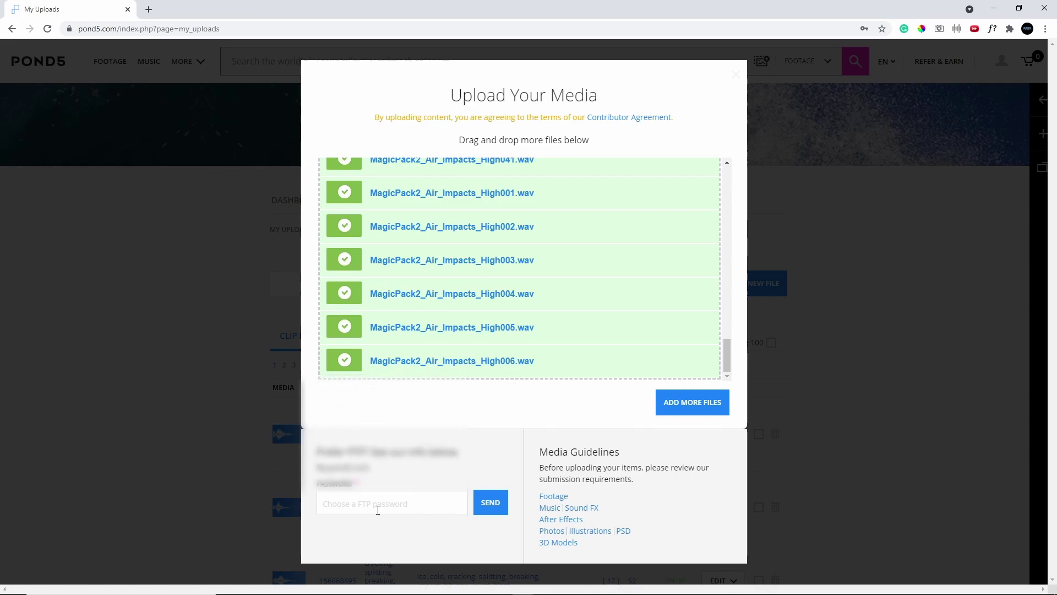
{"action": "left_click", "coordinate": [379, 505]}
{"action": "type", "text": "••"}
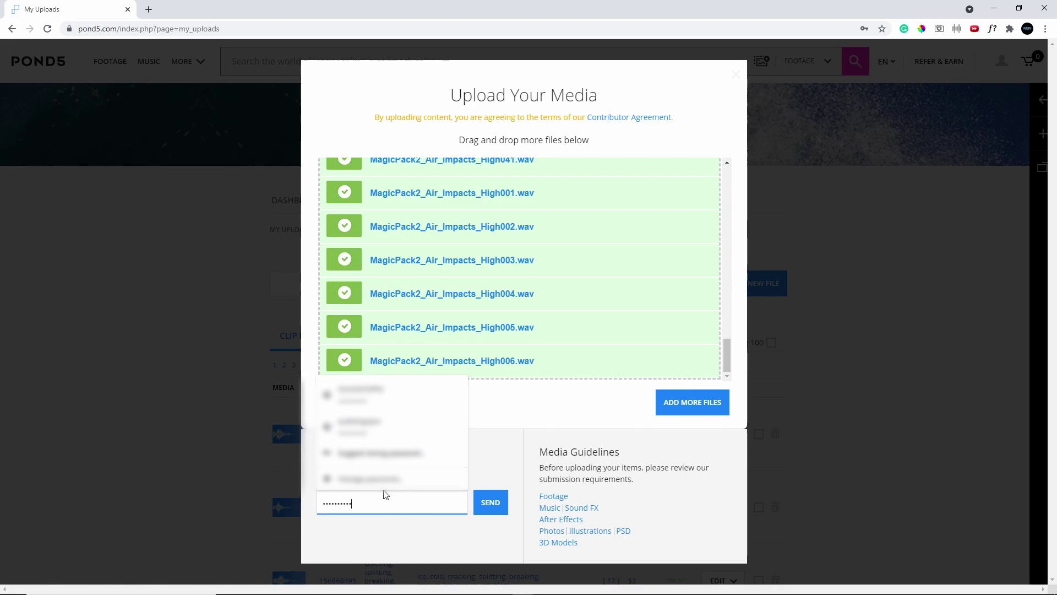
{"action": "left_click", "coordinate": [490, 502]}
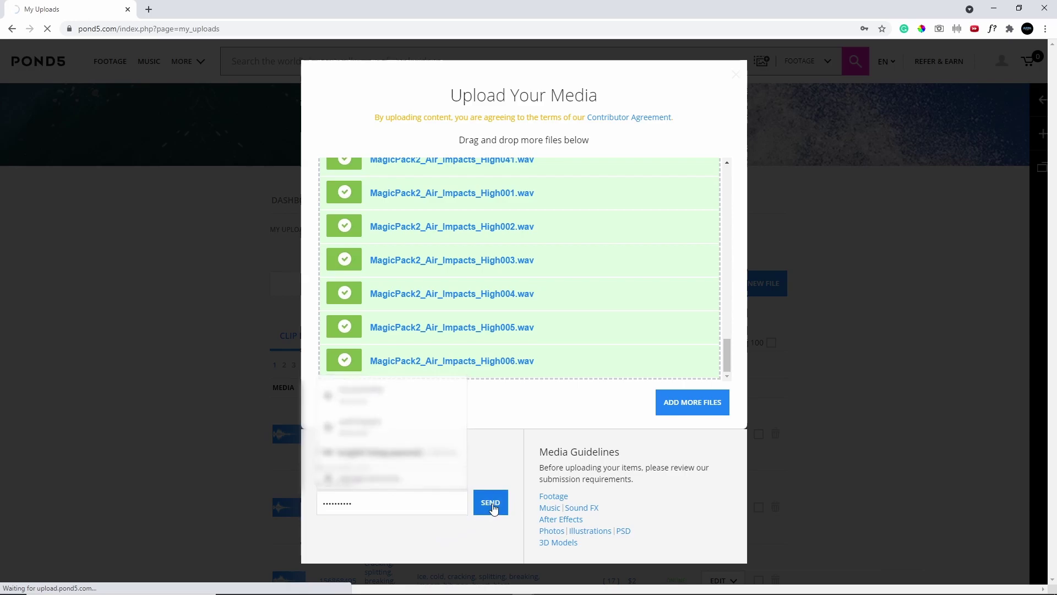
Step: Look through the newly uploaded WAV files in the clip details list
{"action": "scroll", "coordinate": [215, 386], "scroll_direction": "down", "scroll_amount": 3}
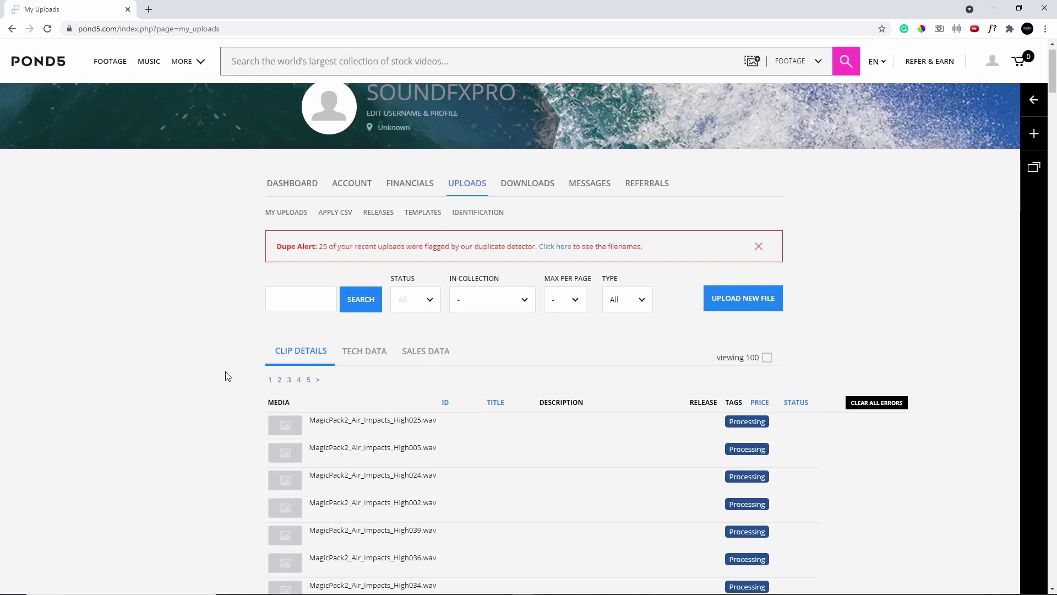
{"action": "scroll", "coordinate": [201, 395], "scroll_direction": "down", "scroll_amount": 1}
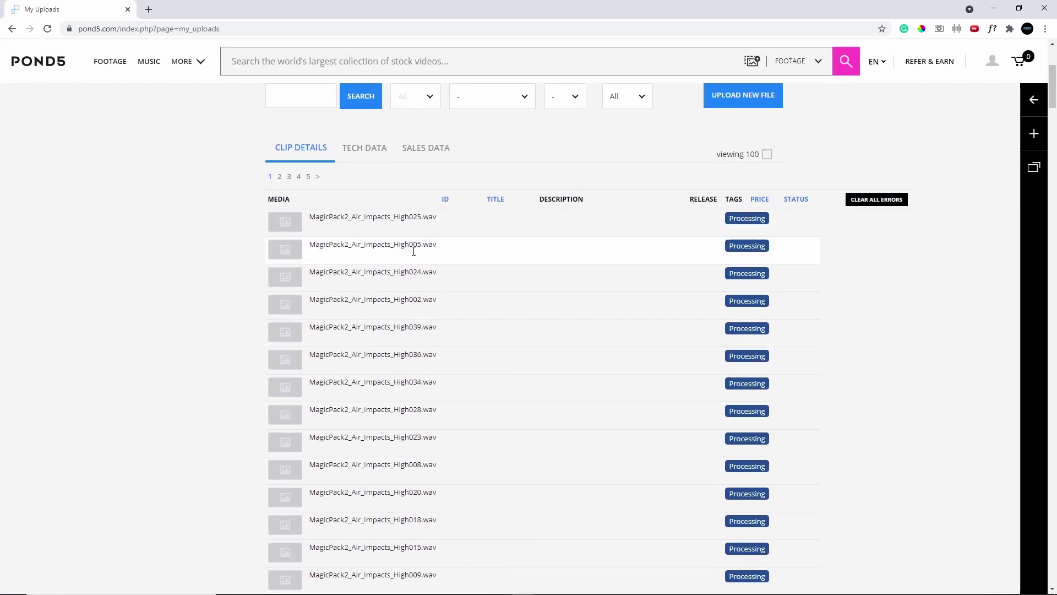
{"action": "scroll", "coordinate": [793, 287], "scroll_direction": "up", "scroll_amount": 2}
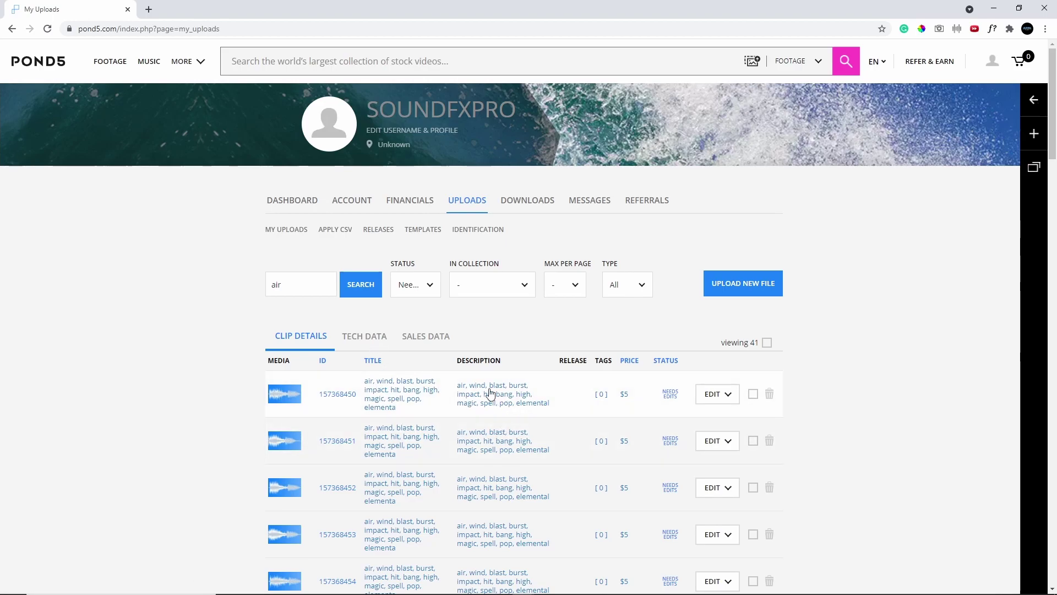
Step: Examine the sample rate and bit depth in the air clips' tech data, and return to the clip details
{"action": "left_click", "coordinate": [376, 337]}
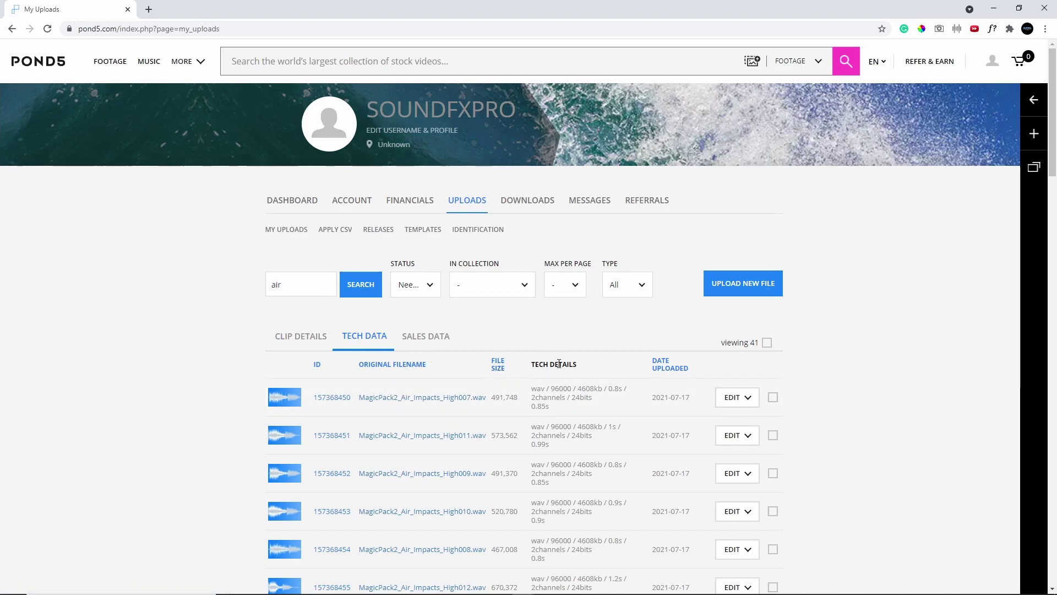
{"action": "left_click_drag", "start_coordinate": [551, 389], "coordinate": [580, 386]}
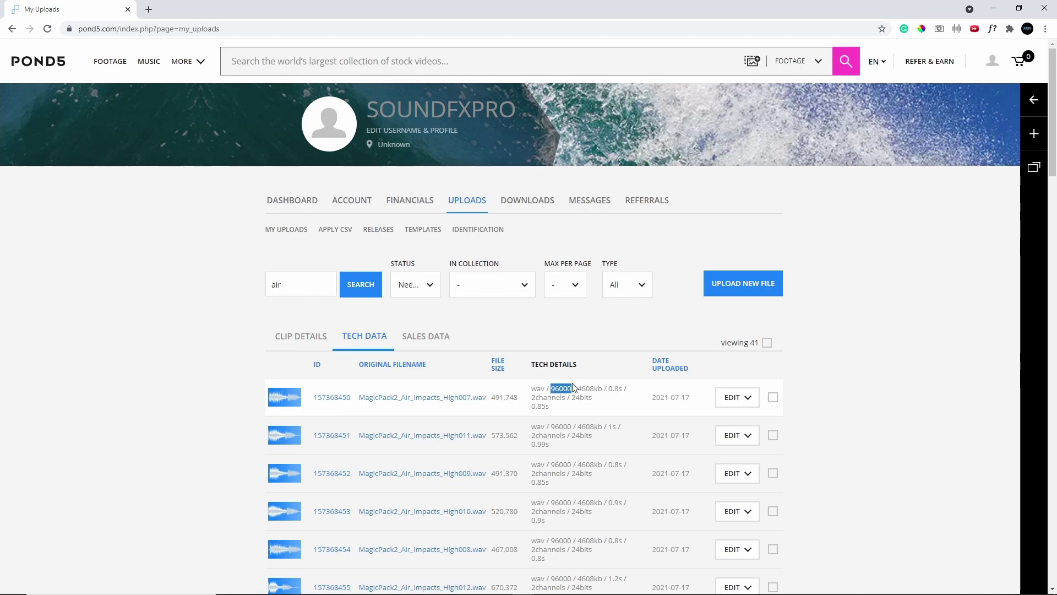
{"action": "mouse_move", "coordinate": [573, 400]}
{"action": "left_mouse_down"}
{"action": "mouse_move", "coordinate": [588, 401]}
{"action": "mouse_move", "coordinate": [564, 397]}
{"action": "mouse_move", "coordinate": [571, 415]}
{"action": "mouse_move", "coordinate": [570, 395]}
{"action": "left_mouse_up"}
{"action": "left_click", "coordinate": [573, 395]}
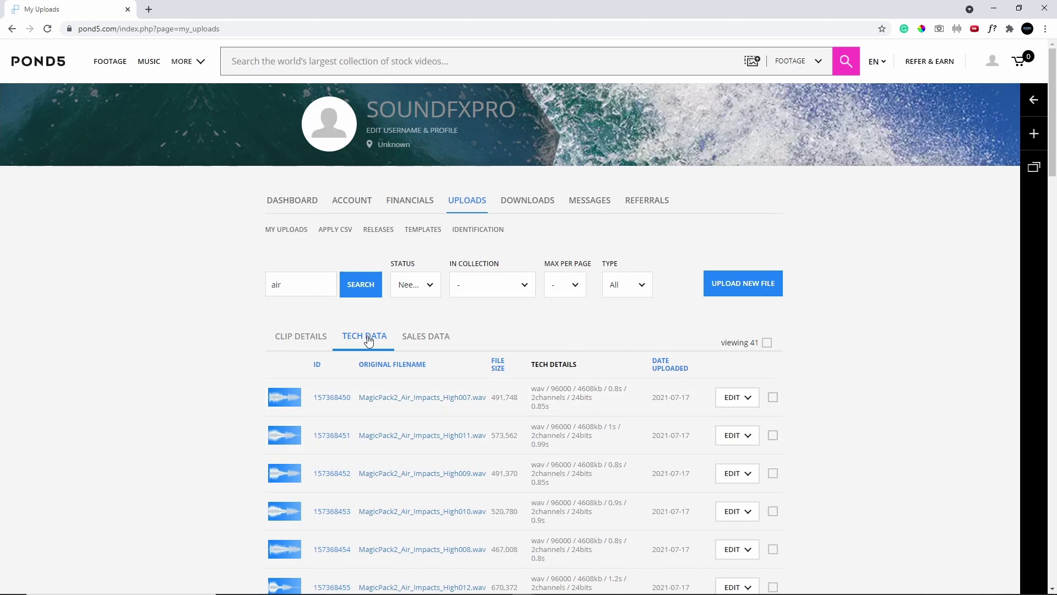
{"action": "left_click", "coordinate": [317, 337]}
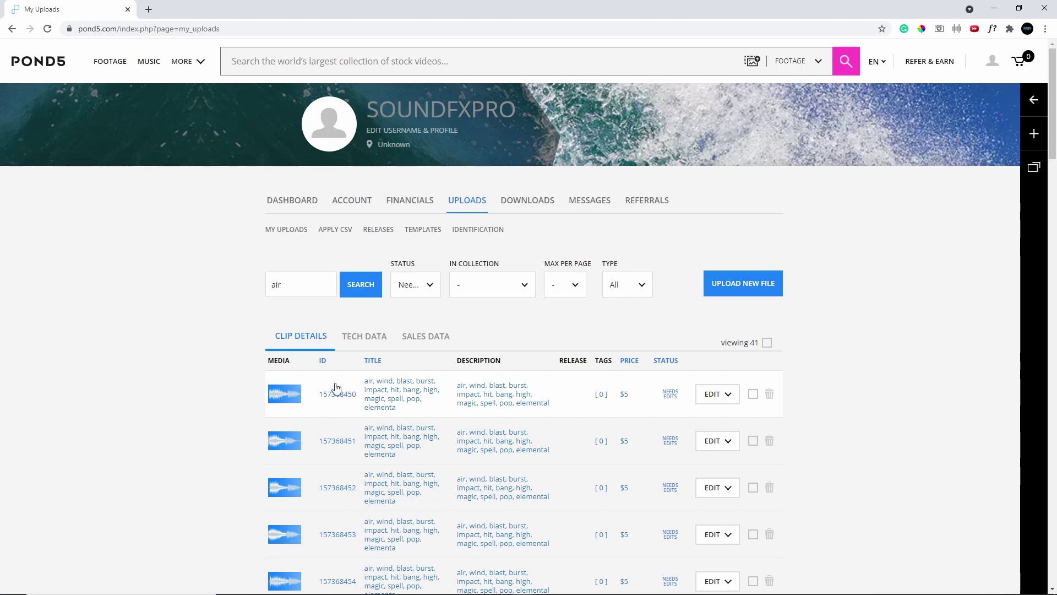
Step: Open the pond5.com home page separately from the uploads list
{"action": "left_click", "coordinate": [149, 10]}
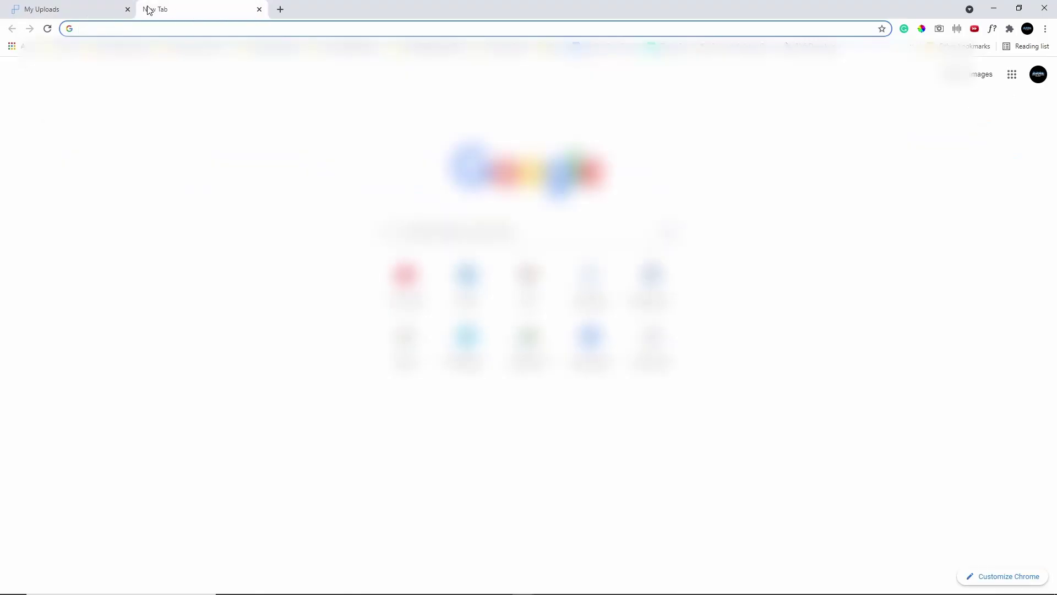
{"action": "type", "text": "pond5.com/my-recent-sales"}
{"action": "key", "text": "Return"}
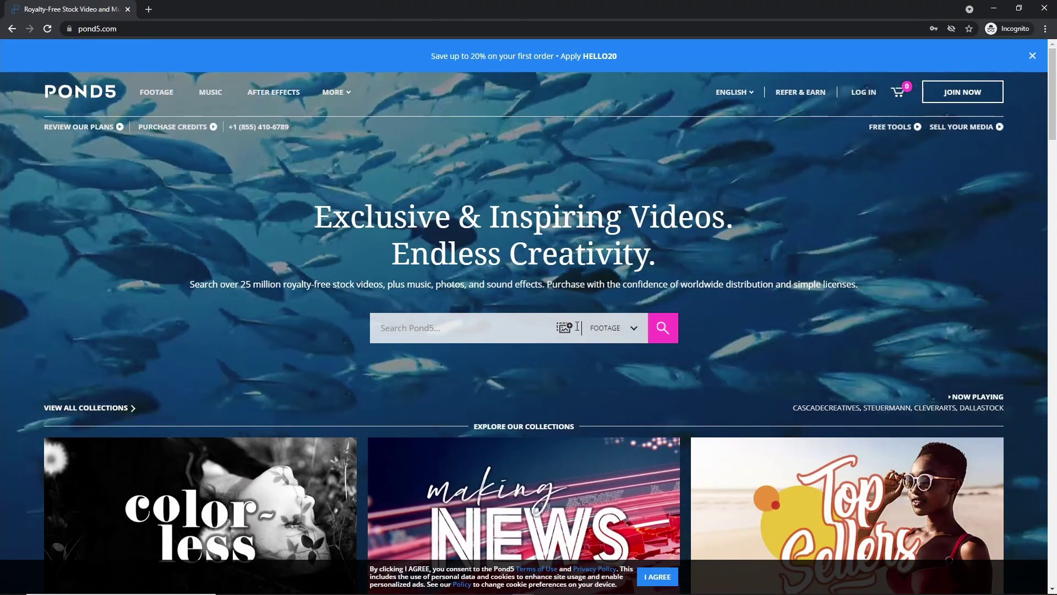
Step: Search the sound effects category for "magic spell"
{"action": "left_click", "coordinate": [615, 331]}
{"action": "left_click", "coordinate": [630, 390]}
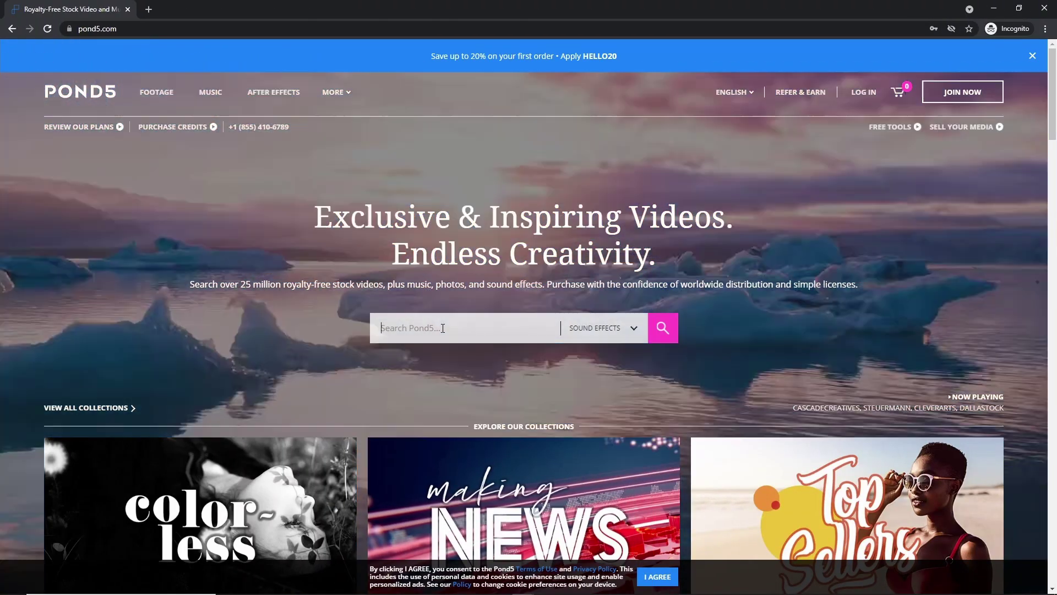
{"action": "left_click", "coordinate": [442, 327]}
{"action": "type", "text": "magic spell"}
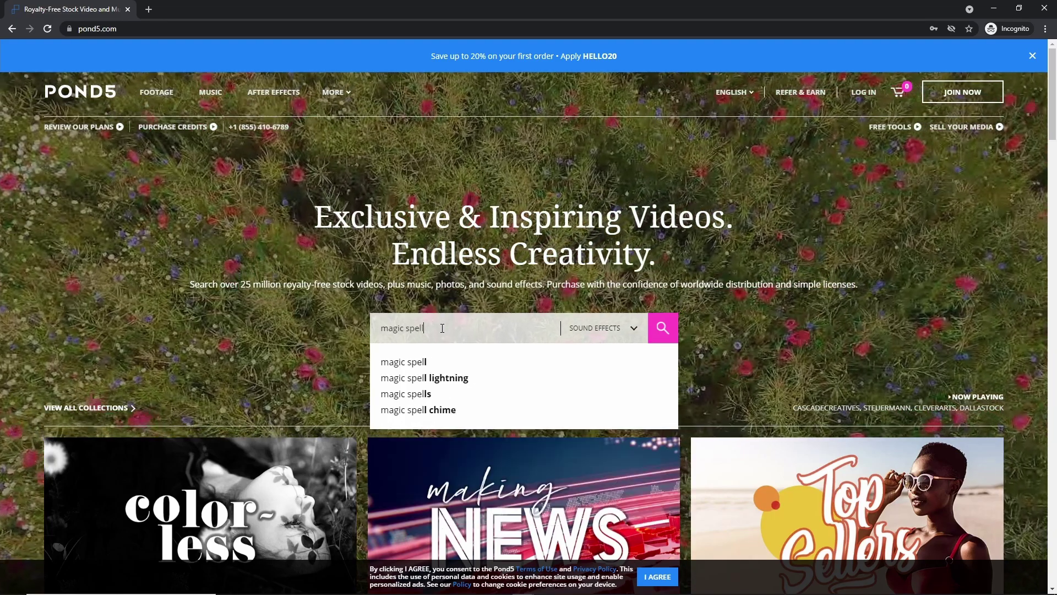
{"action": "key", "text": "Return"}
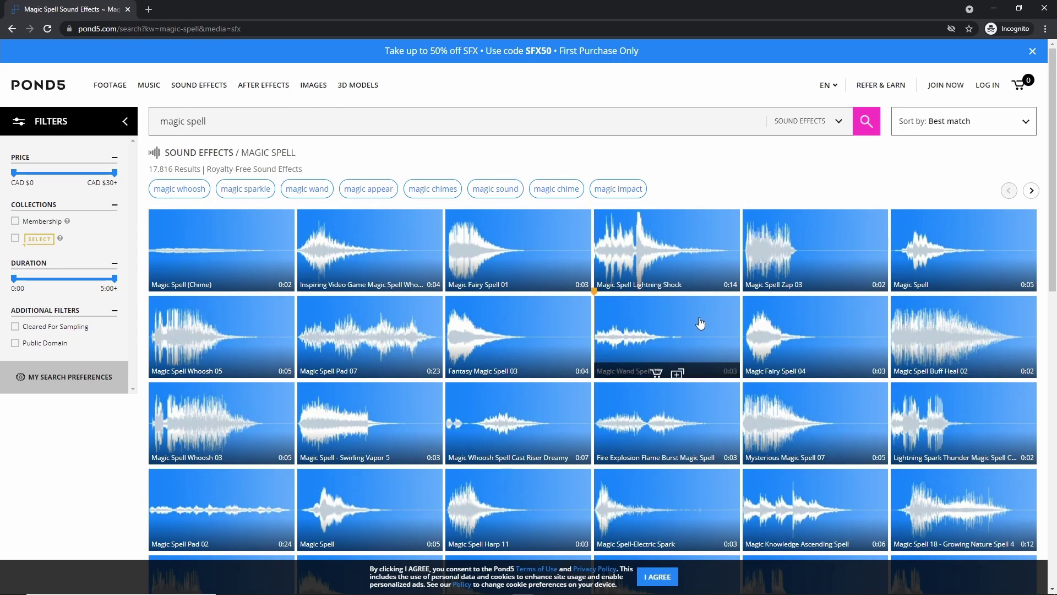
Step: Look through the magic spell sound effects in the search results, and return to the uploads list
{"action": "scroll", "coordinate": [796, 161], "scroll_direction": "down", "scroll_amount": 2}
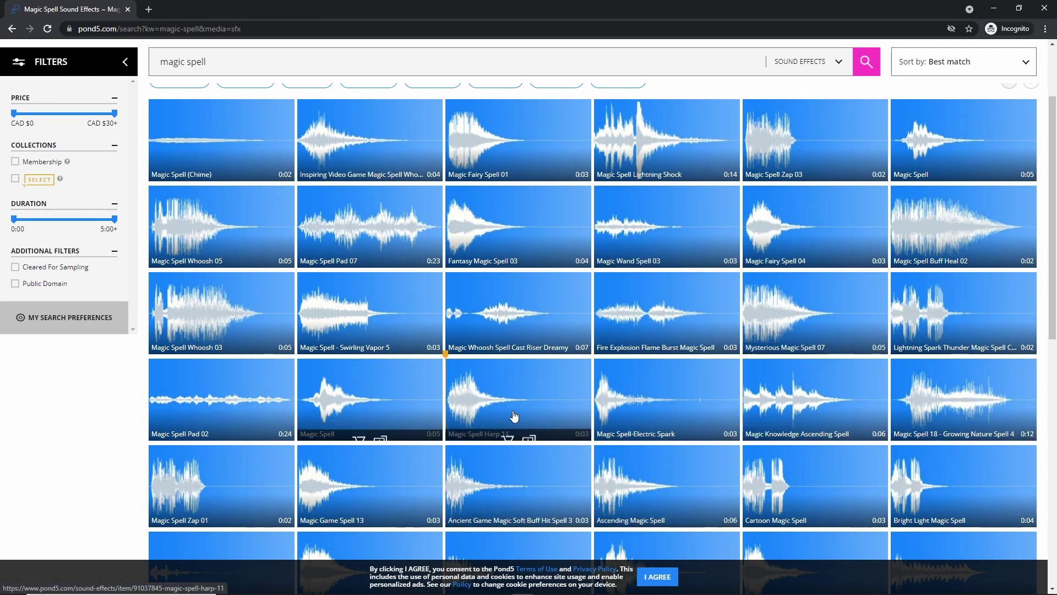
{"action": "scroll", "coordinate": [146, 273], "scroll_direction": "down", "scroll_amount": 2}
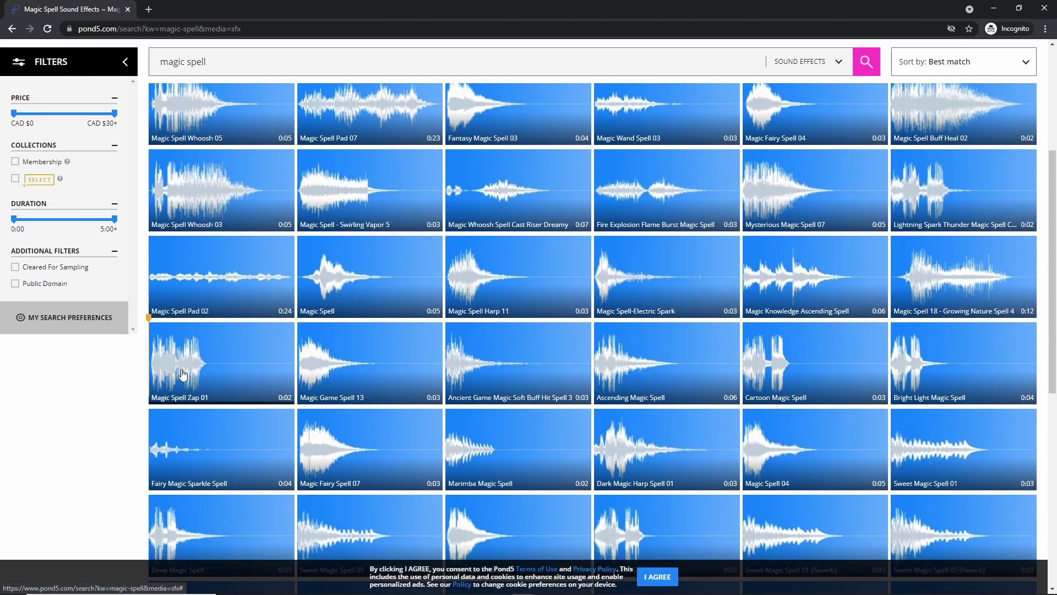
{"action": "scroll", "coordinate": [243, 406], "scroll_direction": "down", "scroll_amount": 7}
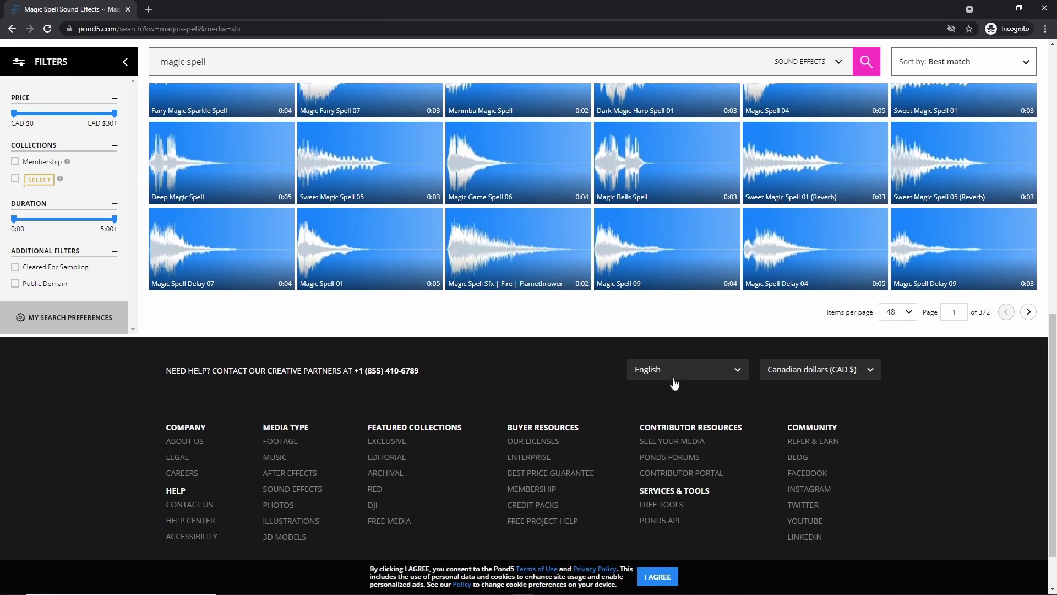
{"action": "scroll", "coordinate": [632, 368], "scroll_direction": "up", "scroll_amount": 3}
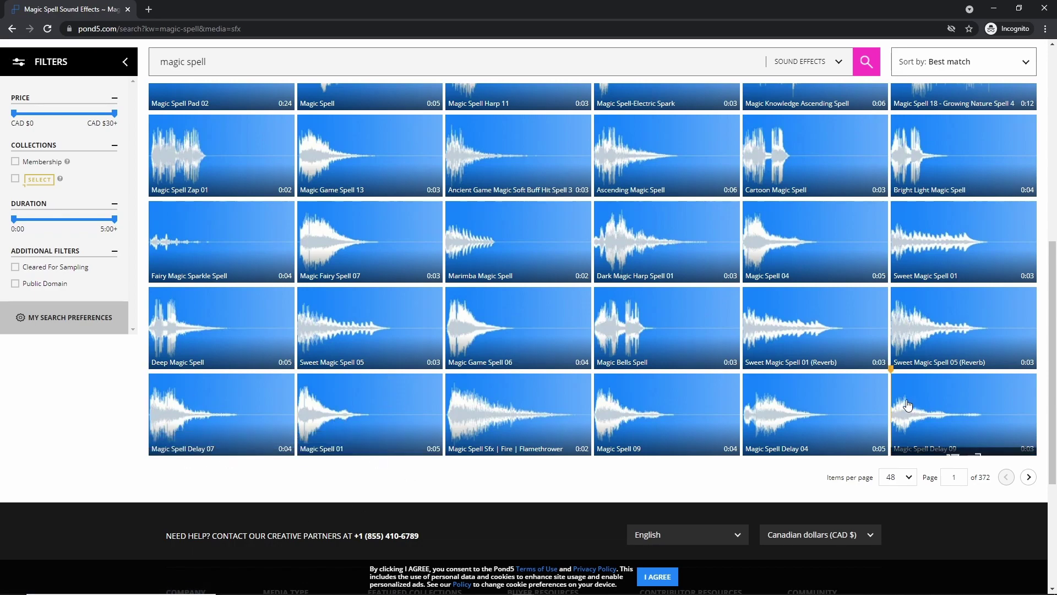
{"action": "left_click", "coordinate": [993, 9]}
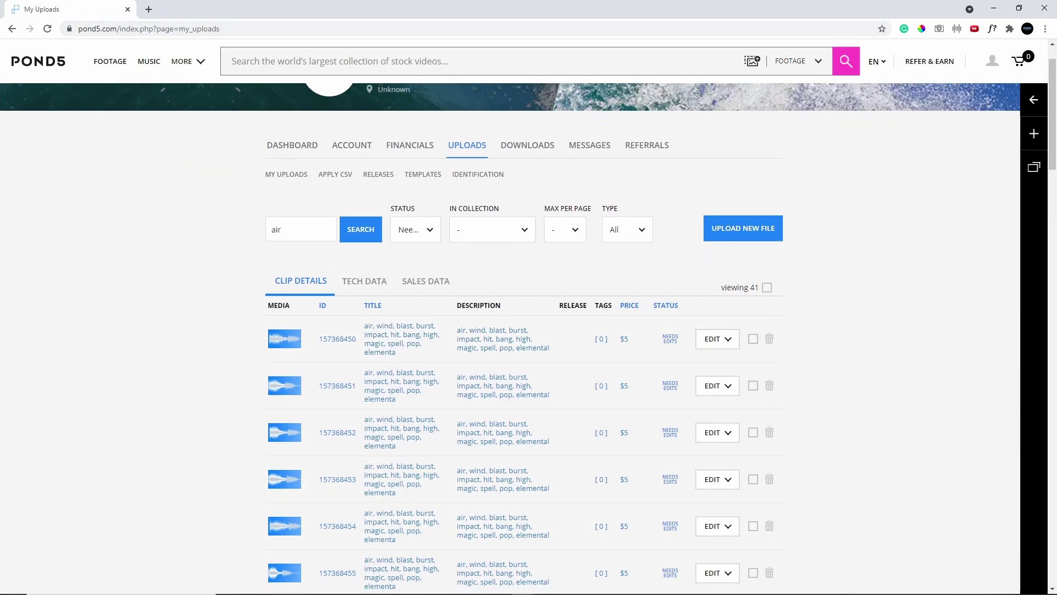
{"action": "key", "text": "alt+Tab"}
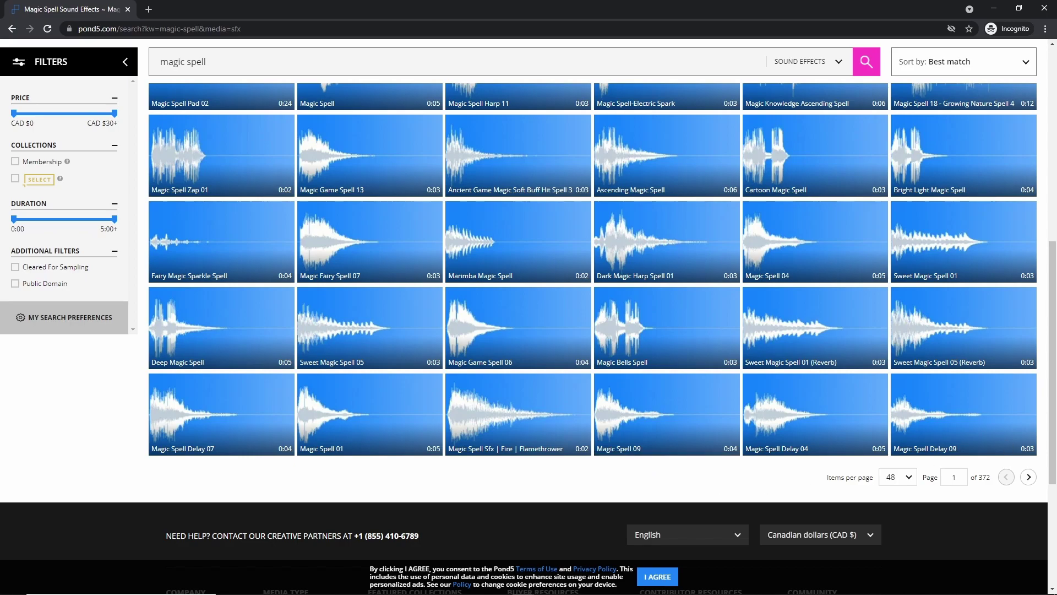
{"action": "left_click", "coordinate": [994, 8]}
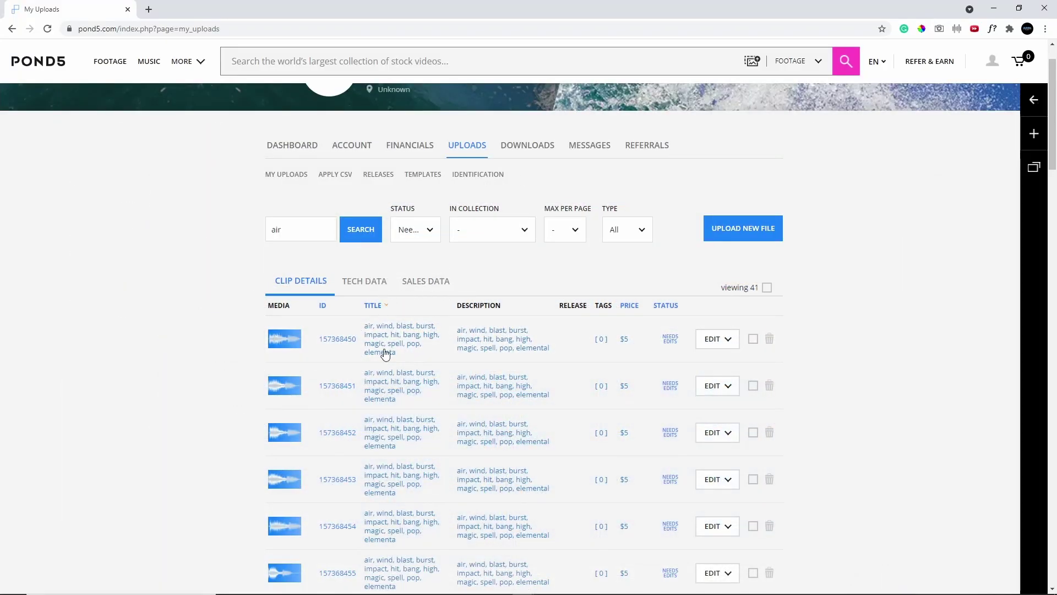
Step: Select all the listed air clips and check which bulk actions are available for them
{"action": "left_click", "coordinate": [767, 287]}
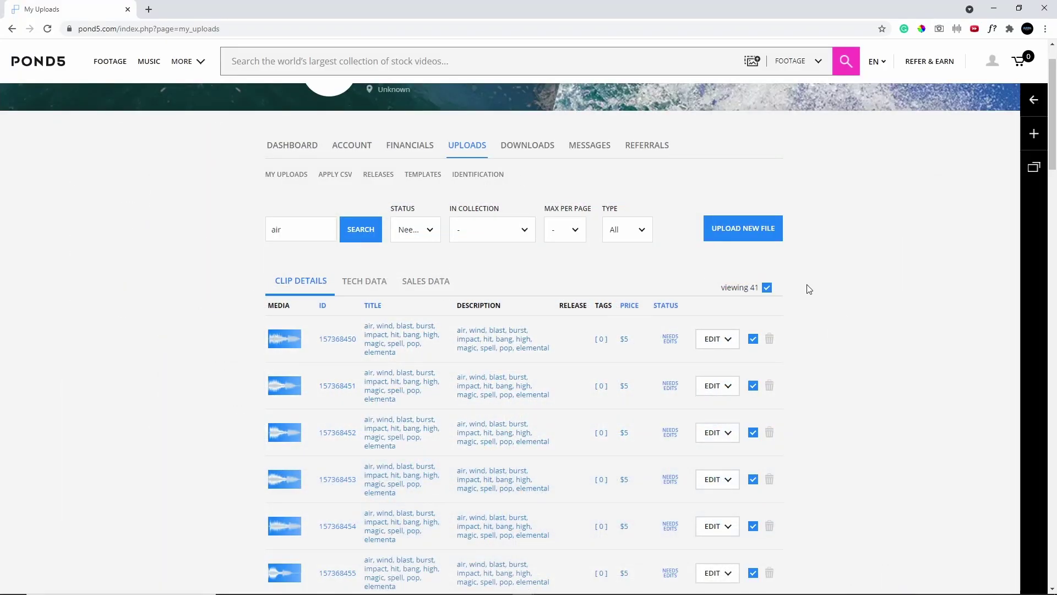
{"action": "scroll", "coordinate": [189, 338], "scroll_direction": "down", "scroll_amount": 20}
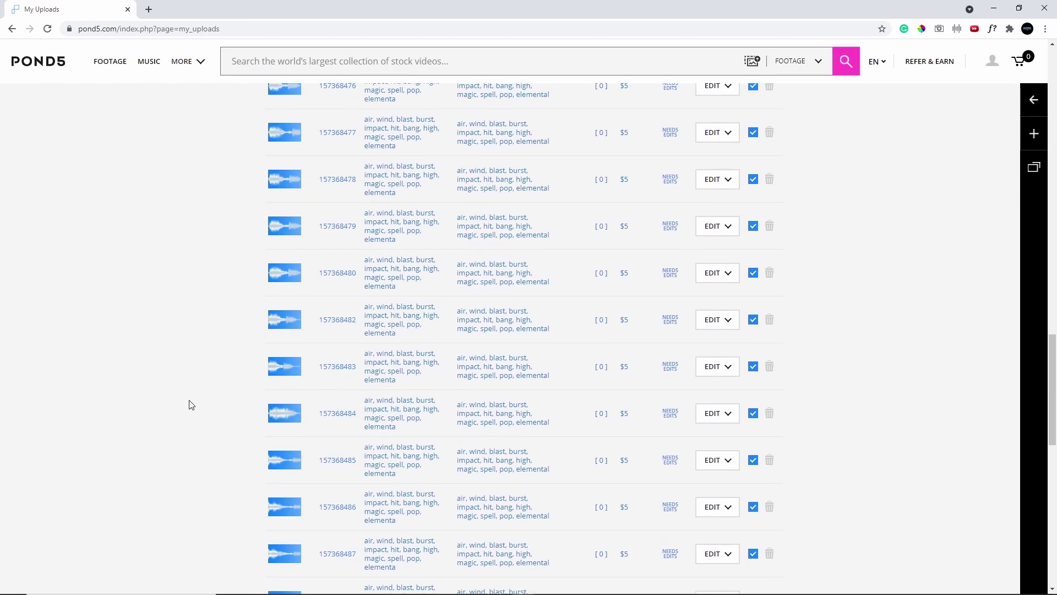
{"action": "scroll", "coordinate": [190, 405], "scroll_direction": "down", "scroll_amount": 10}
{"action": "scroll", "coordinate": [191, 397], "scroll_direction": "up", "scroll_amount": 3}
{"action": "left_click", "coordinate": [384, 358]}
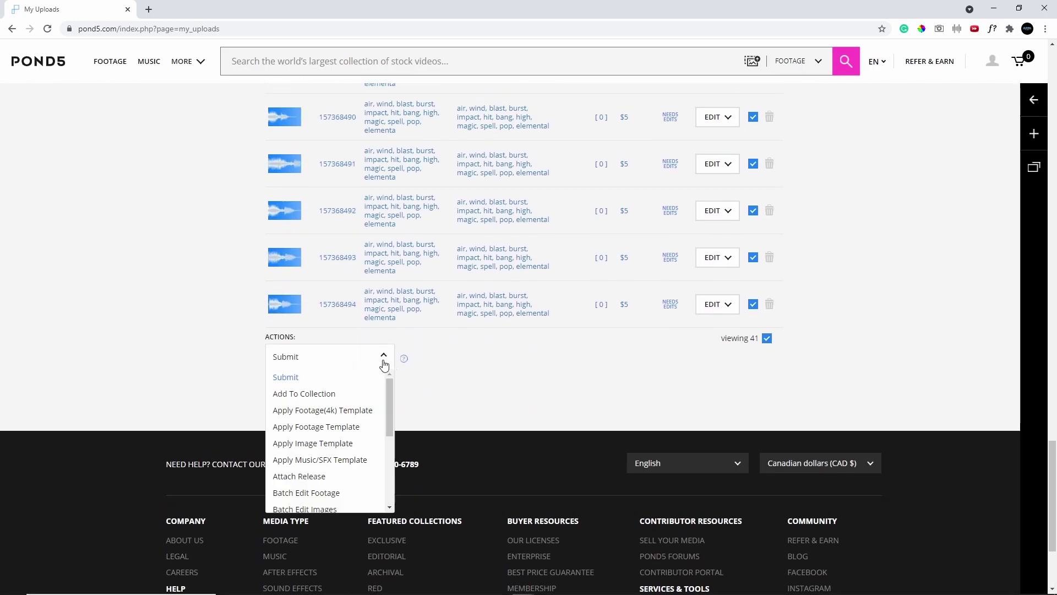
{"action": "scroll", "coordinate": [349, 405], "scroll_direction": "down", "scroll_amount": 2}
{"action": "left_click", "coordinate": [662, 364]}
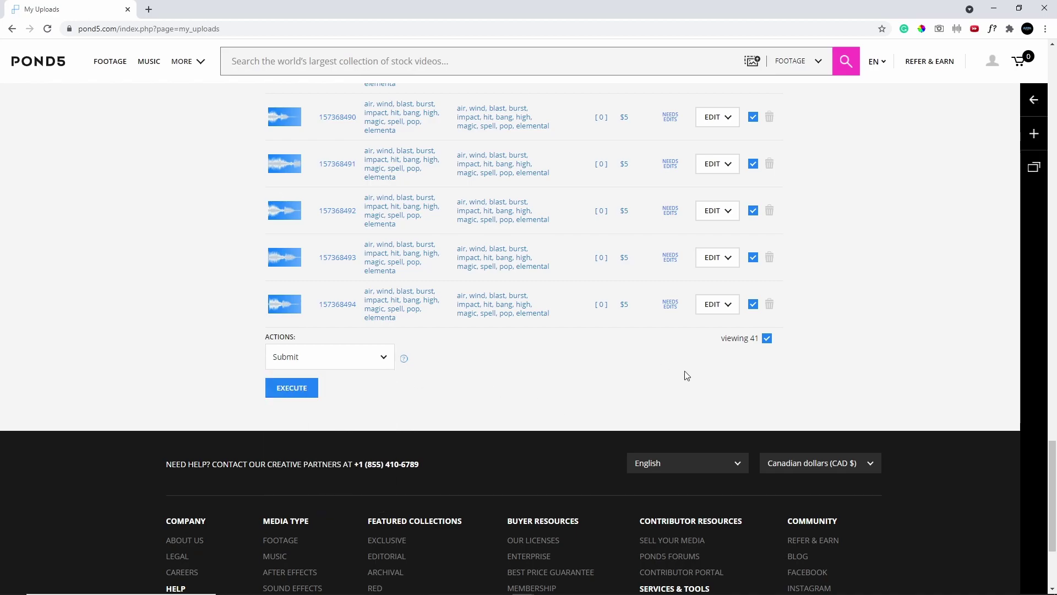
{"action": "scroll", "coordinate": [786, 426], "scroll_direction": "up", "scroll_amount": 4}
{"action": "double_click", "coordinate": [766, 559]}
{"action": "scroll", "coordinate": [850, 488], "scroll_direction": "up", "scroll_amount": 20}
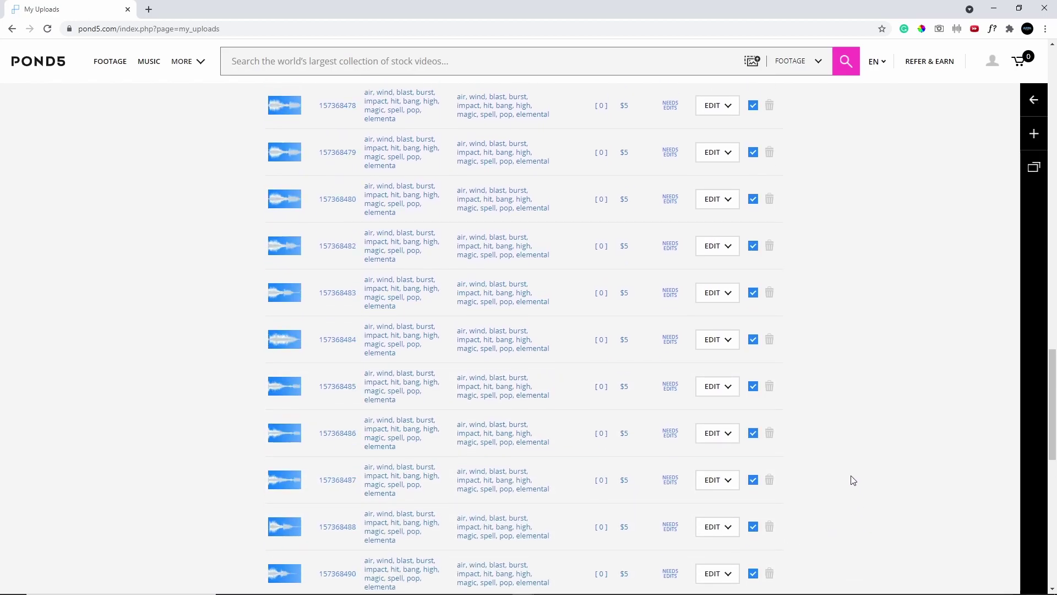
{"action": "scroll", "coordinate": [779, 183], "scroll_direction": "up", "scroll_amount": 4}
{"action": "scroll", "coordinate": [705, 371], "scroll_direction": "down", "scroll_amount": 20}
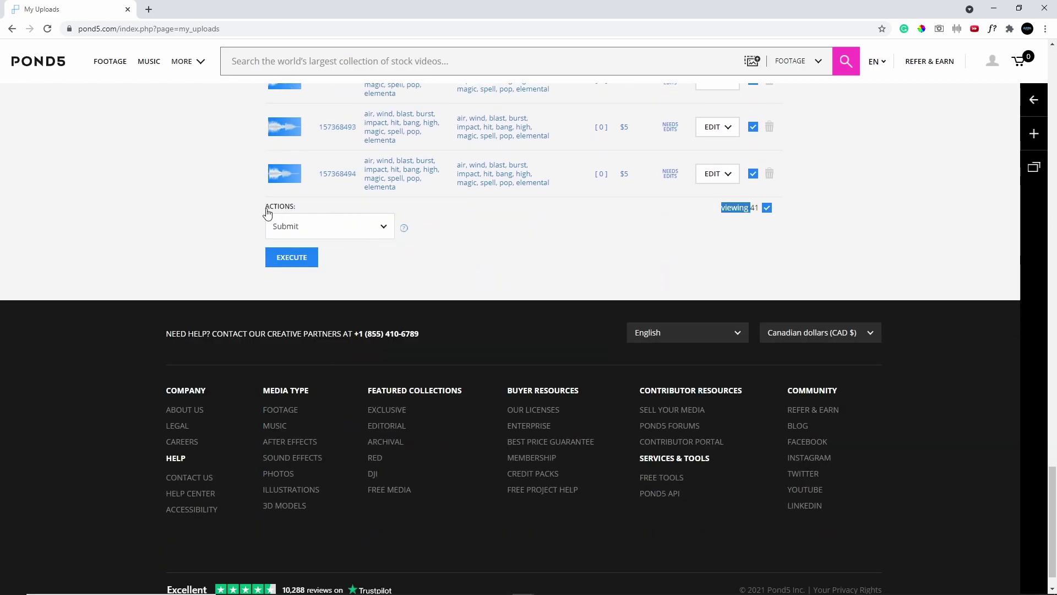
Step: Execute Batch Edit Music/SFX on the selected clips and place its form window over the uploads list
{"action": "left_click", "coordinate": [384, 227]}
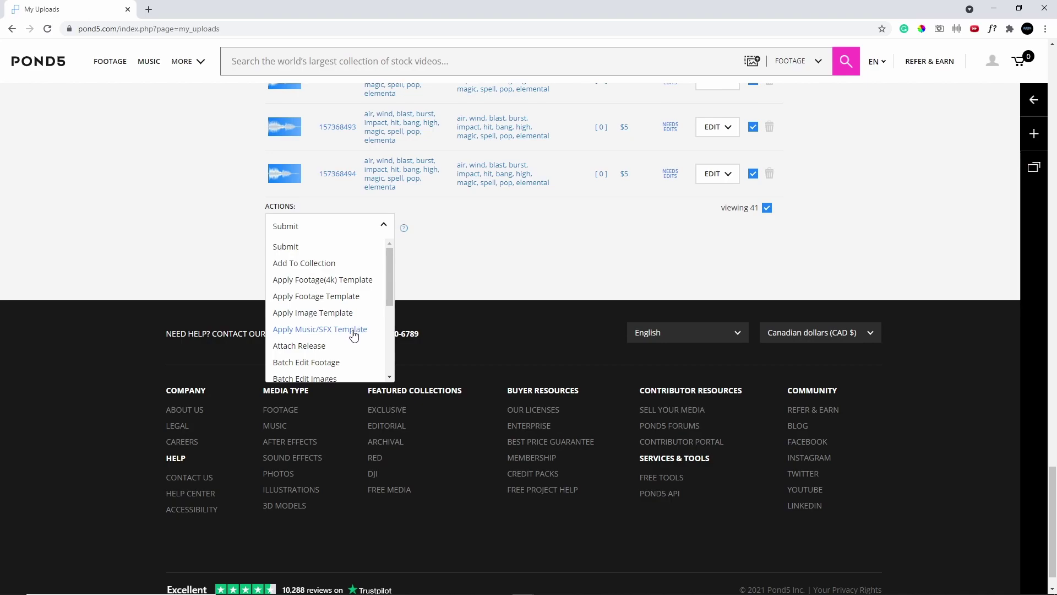
{"action": "scroll", "coordinate": [349, 333], "scroll_direction": "down", "scroll_amount": 2}
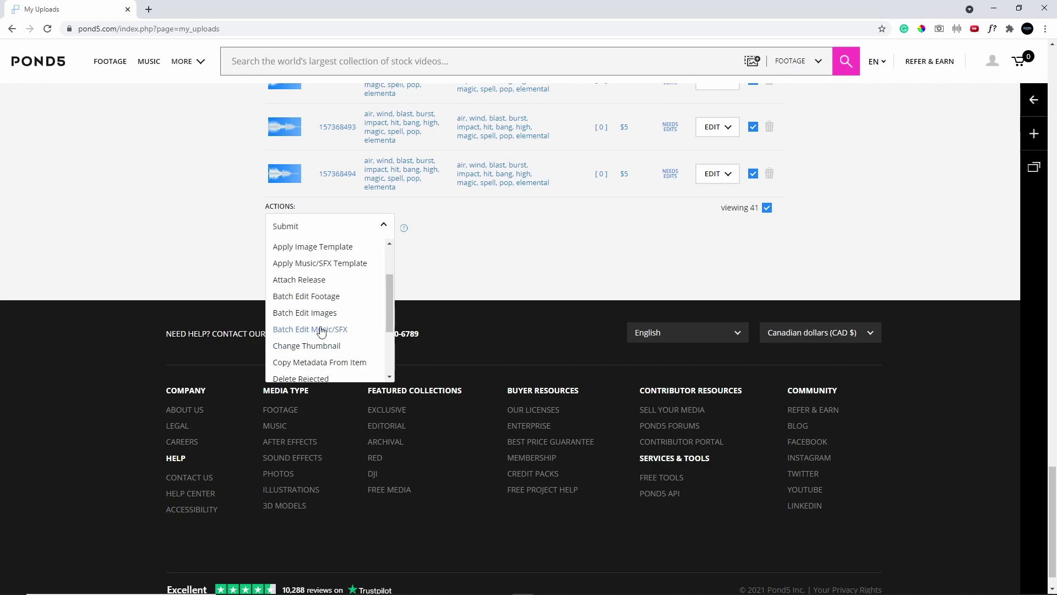
{"action": "left_click", "coordinate": [325, 330]}
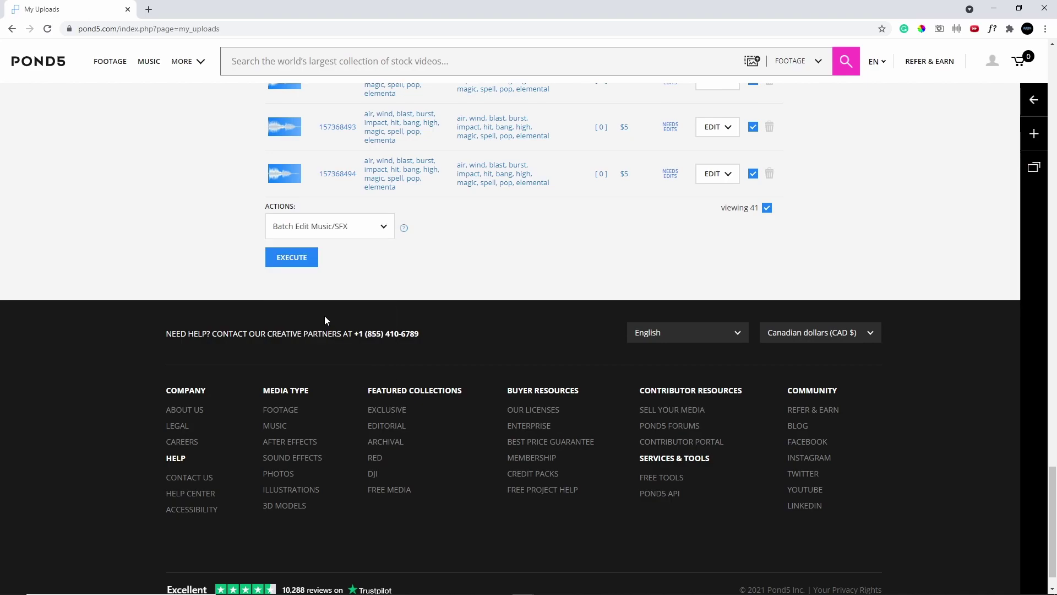
{"action": "left_click", "coordinate": [293, 259]}
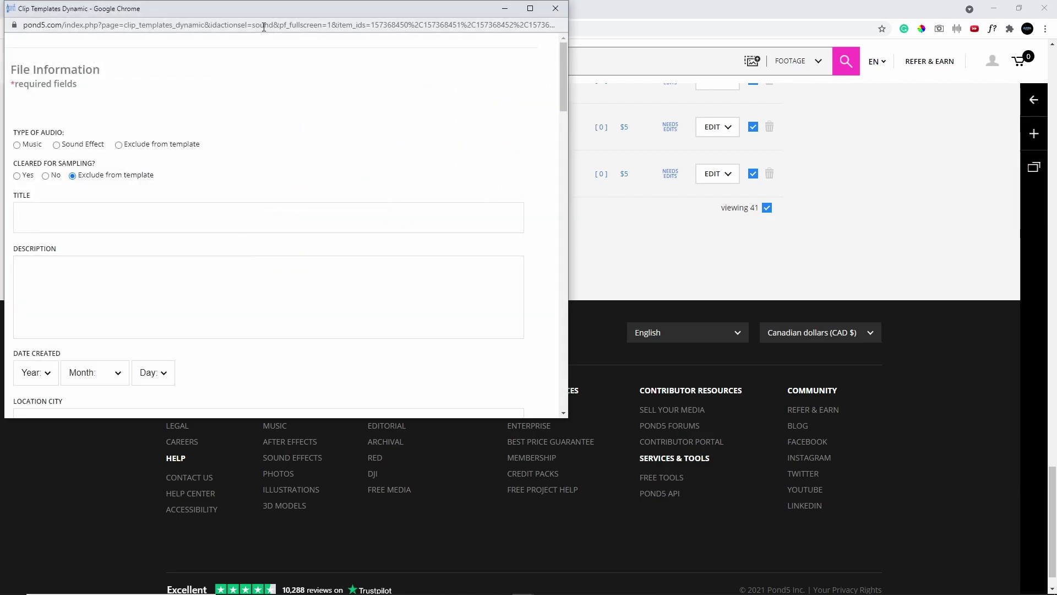
{"action": "left_click_drag", "start_coordinate": [262, 8], "coordinate": [561, 28]}
{"action": "left_click", "coordinate": [827, 30]}
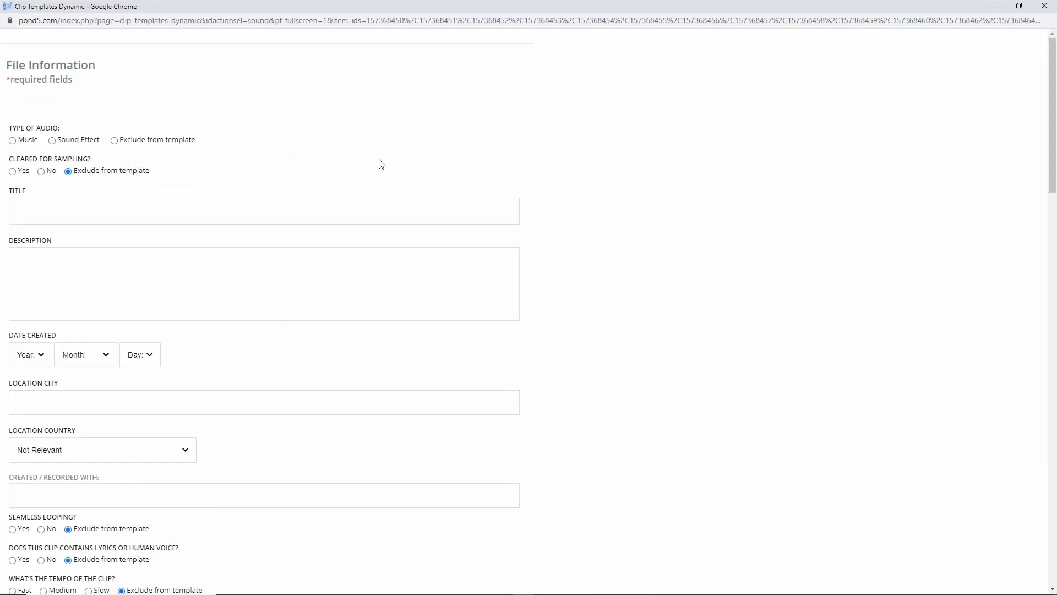
{"action": "left_click_drag", "start_coordinate": [369, 4], "coordinate": [630, 44]}
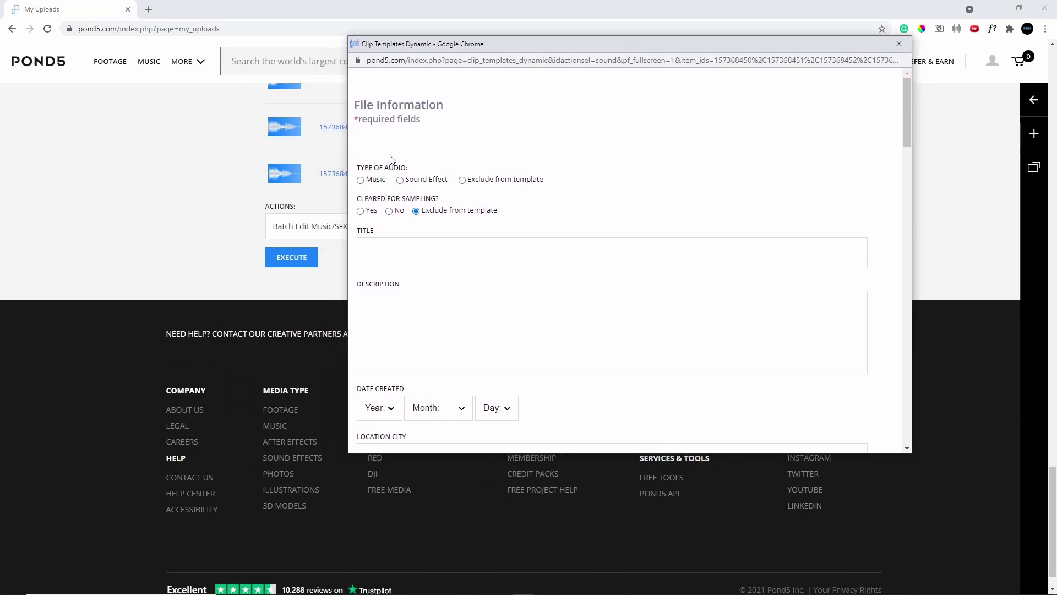
Step: Set the type of audio to Sound Effect and enter the title "air impact, magic air, magical air impact, air spell, air magic"
{"action": "left_click", "coordinate": [400, 180]}
{"action": "left_click", "coordinate": [417, 255]}
{"action": "type", "text": "air impact, magic air, magical air impact, air spell, air magic"}
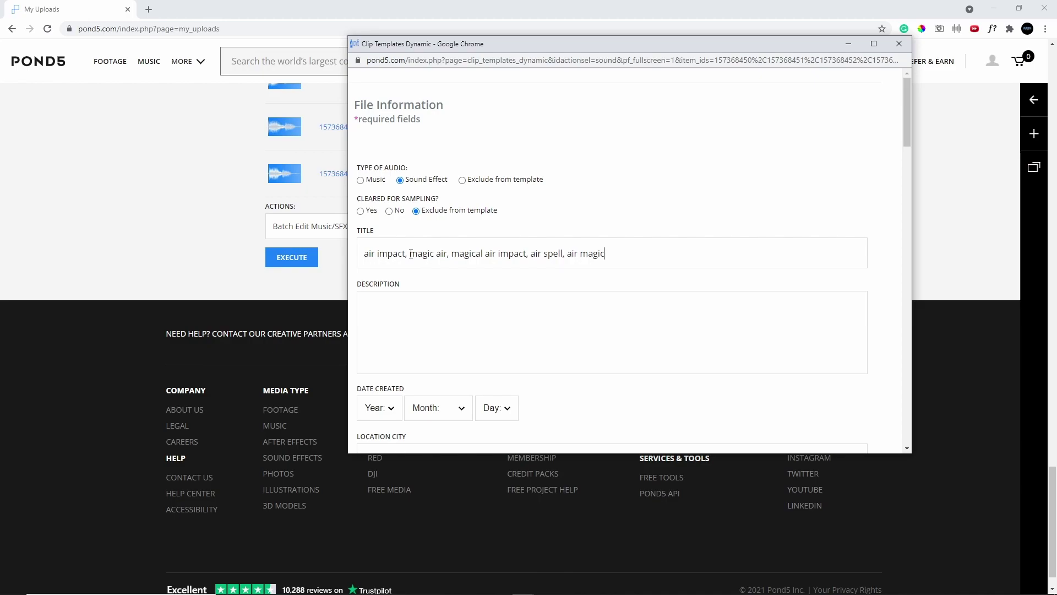
{"action": "left_click_drag", "start_coordinate": [638, 249], "coordinate": [411, 251]}
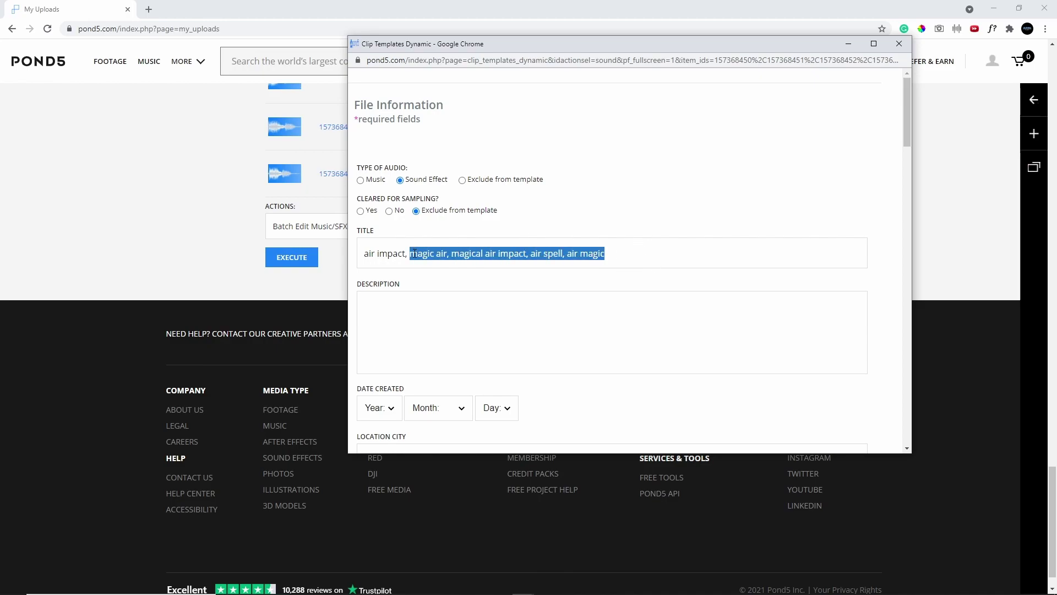
{"action": "left_click", "coordinate": [639, 249]}
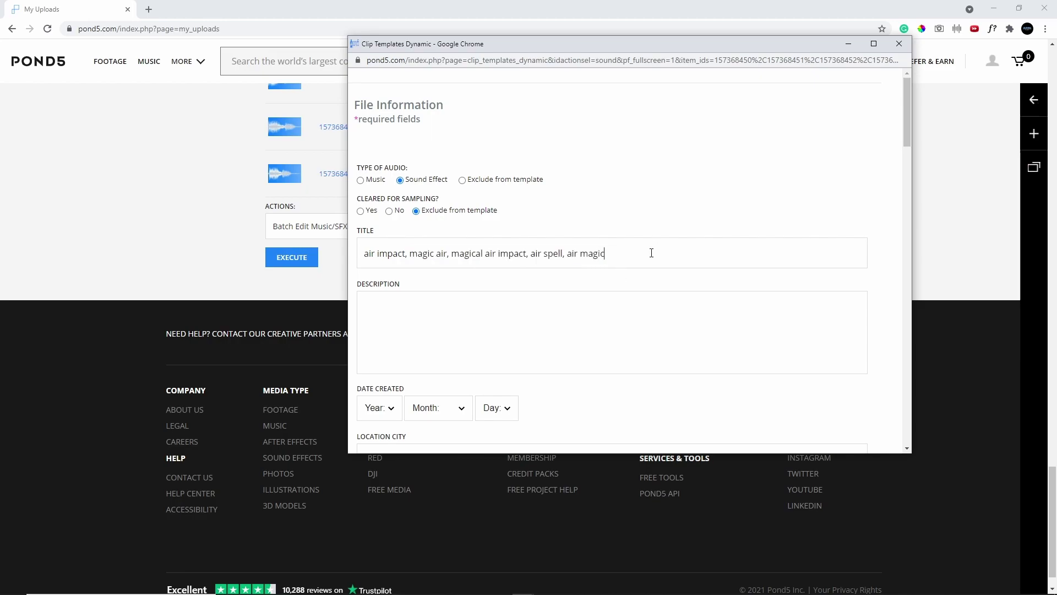
Step: Replace the batch title with "Air Magic Impact"
{"action": "left_click_drag", "start_coordinate": [634, 259], "coordinate": [373, 246]}
{"action": "key", "text": "BackSpace"}
{"action": "key", "text": "BackSpace"}
{"action": "key", "text": "BackSpace"}
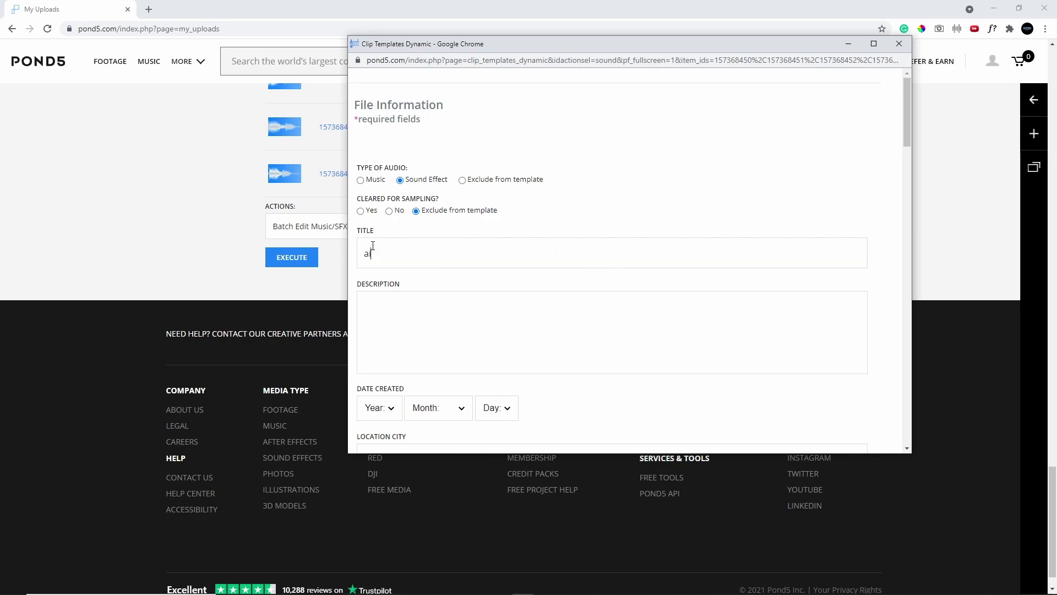
{"action": "type", "text": "Air Magic"}
Step: Copy the full description text of the last clip in the uploads list without changing that clip
{"action": "scroll", "coordinate": [555, 237], "scroll_direction": "down", "scroll_amount": 4}
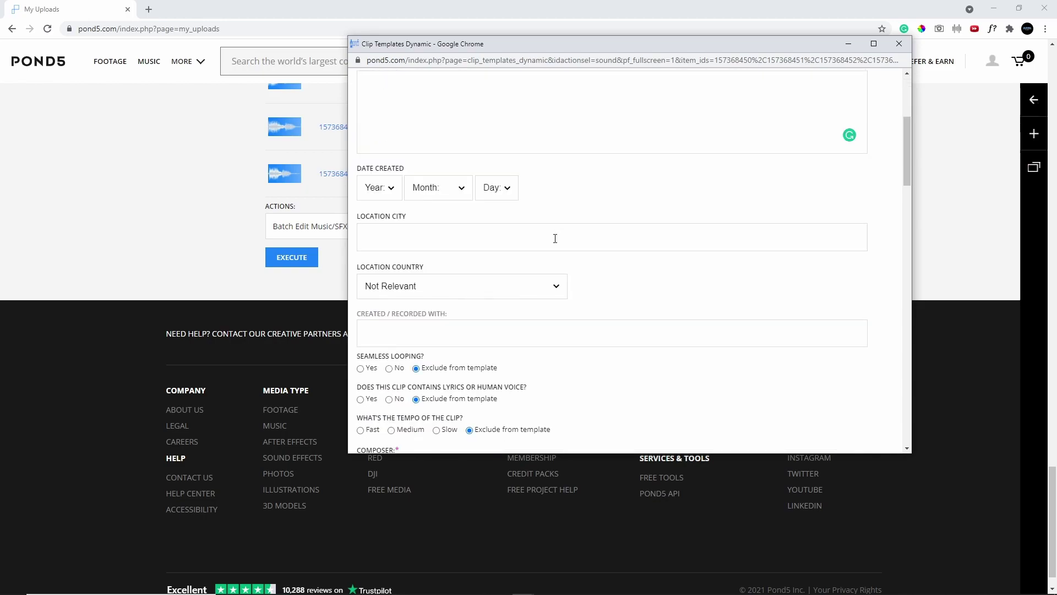
{"action": "scroll", "coordinate": [556, 239], "scroll_direction": "up", "scroll_amount": 3}
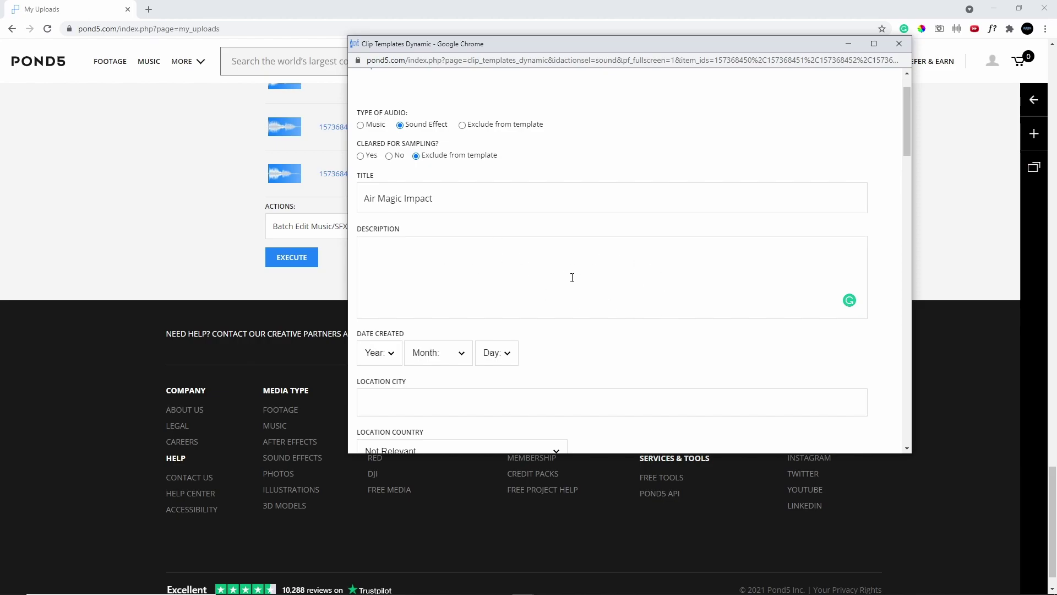
{"action": "scroll", "coordinate": [559, 239], "scroll_direction": "down", "scroll_amount": 3}
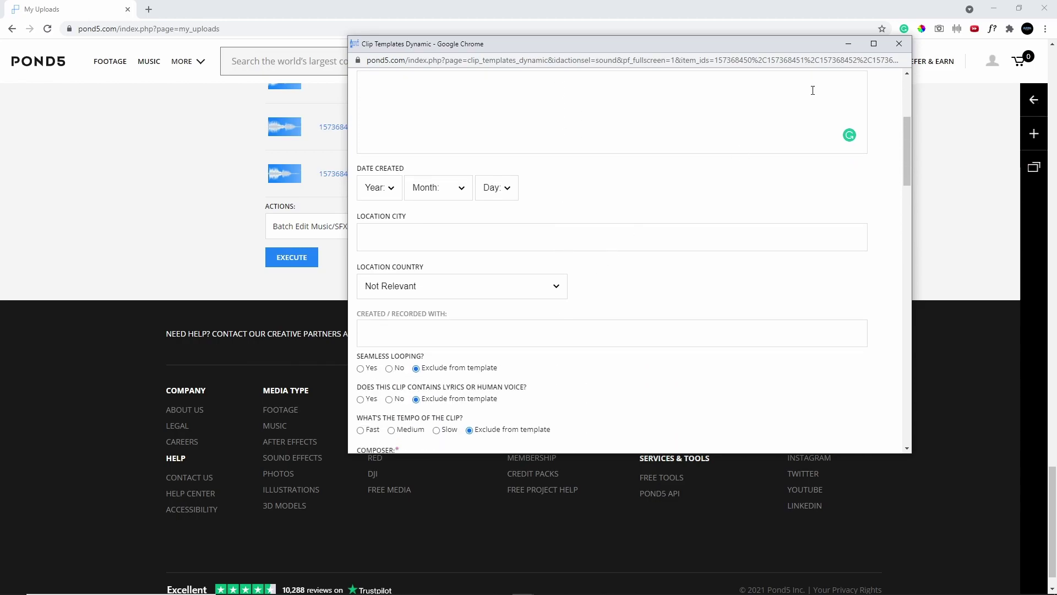
{"action": "left_click_drag", "start_coordinate": [724, 46], "coordinate": [1052, 46]}
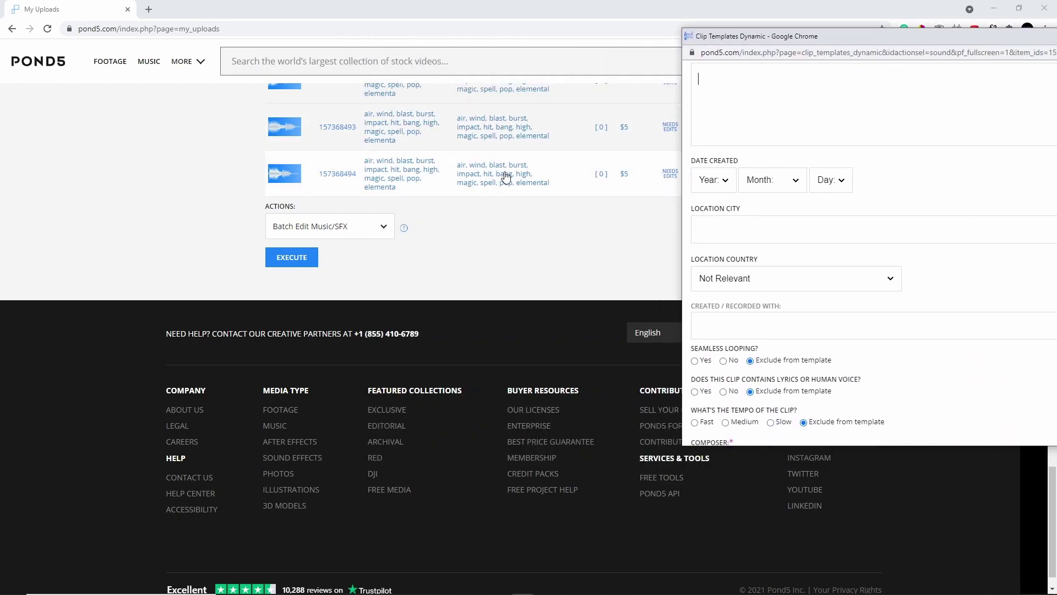
{"action": "left_click", "coordinate": [504, 176]}
{"action": "left_click", "coordinate": [632, 138]}
{"action": "key", "text": "ctrl+a"}
{"action": "key", "text": "ctrl+c"}
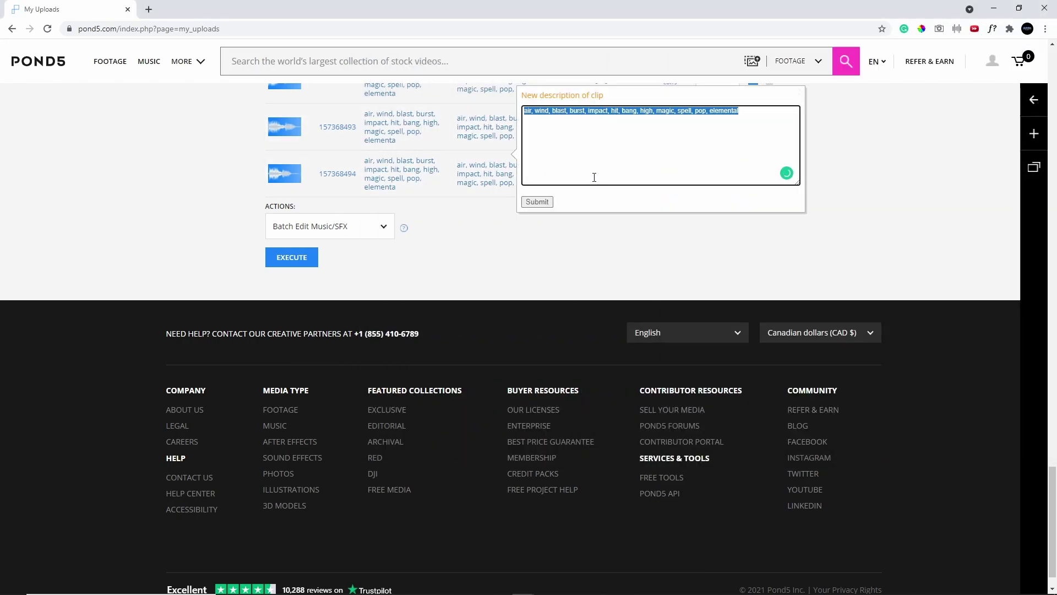
{"action": "left_click", "coordinate": [802, 97]}
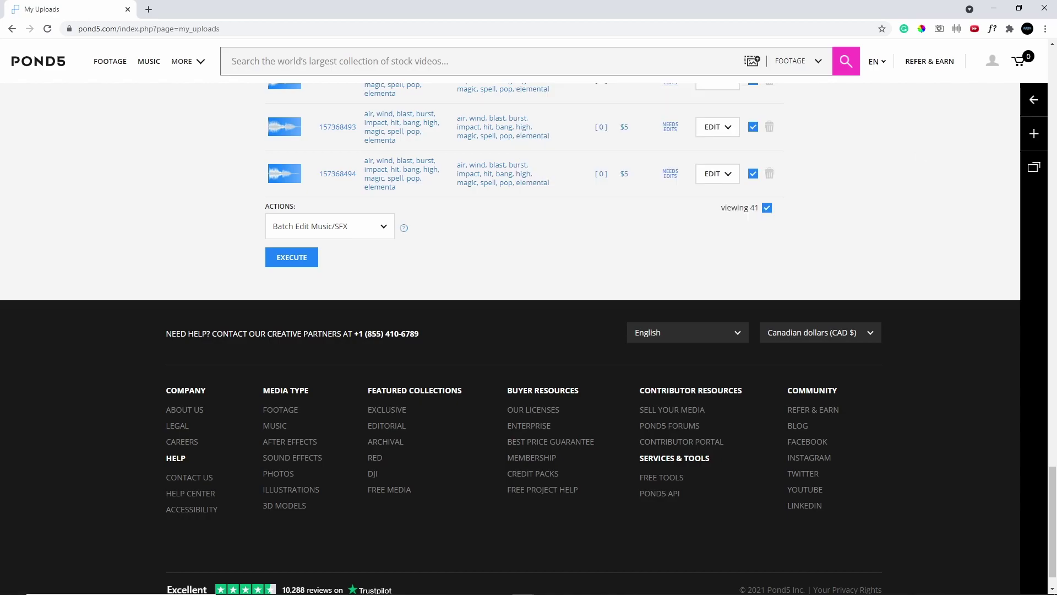
Step: Return to the batch edit form and paste the copied keywords "air, wind, blast, burst, impact, hit, bang, high, magic, spell, pop, elemental" as the description
{"action": "key", "text": "alt+Tab"}
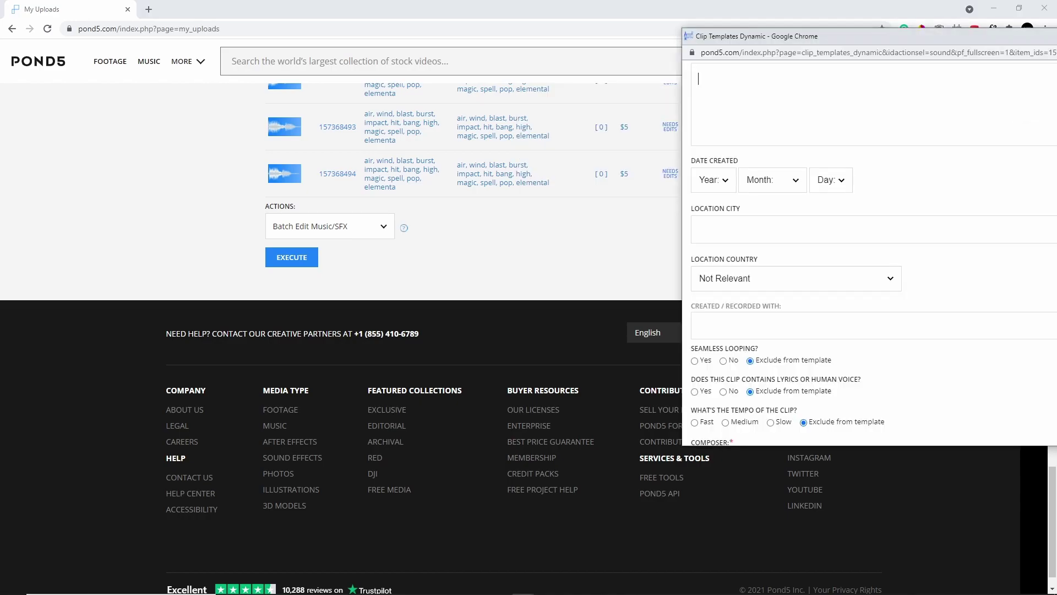
{"action": "left_click_drag", "start_coordinate": [783, 37], "coordinate": [584, 65]}
{"action": "left_click", "coordinate": [595, 107]}
{"action": "key", "text": "ctrl+v"}
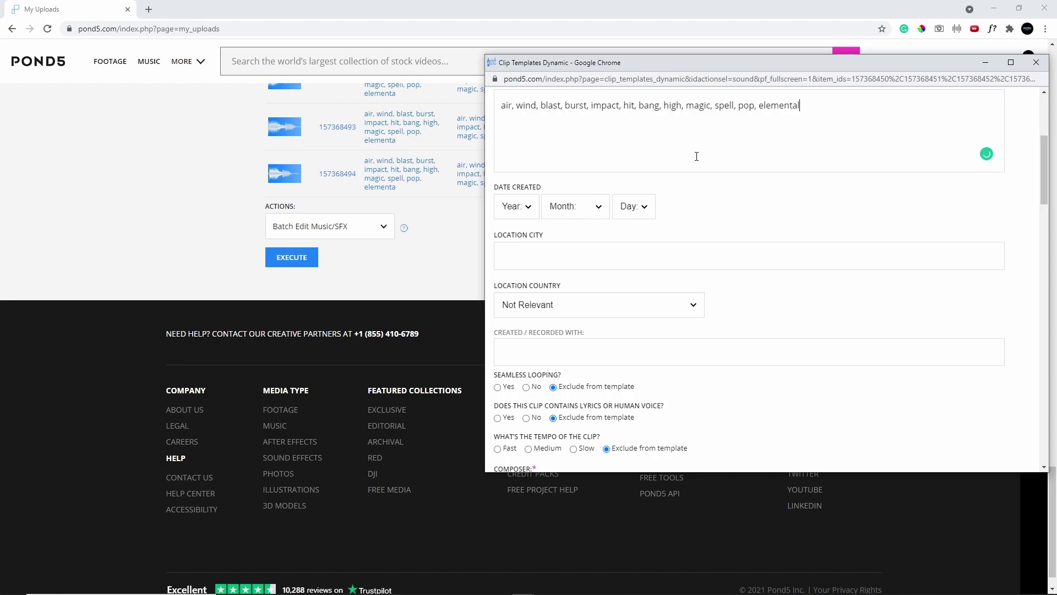
{"action": "scroll", "coordinate": [706, 164], "scroll_direction": "up", "scroll_amount": 4}
{"action": "scroll", "coordinate": [707, 164], "scroll_direction": "down", "scroll_amount": 2}
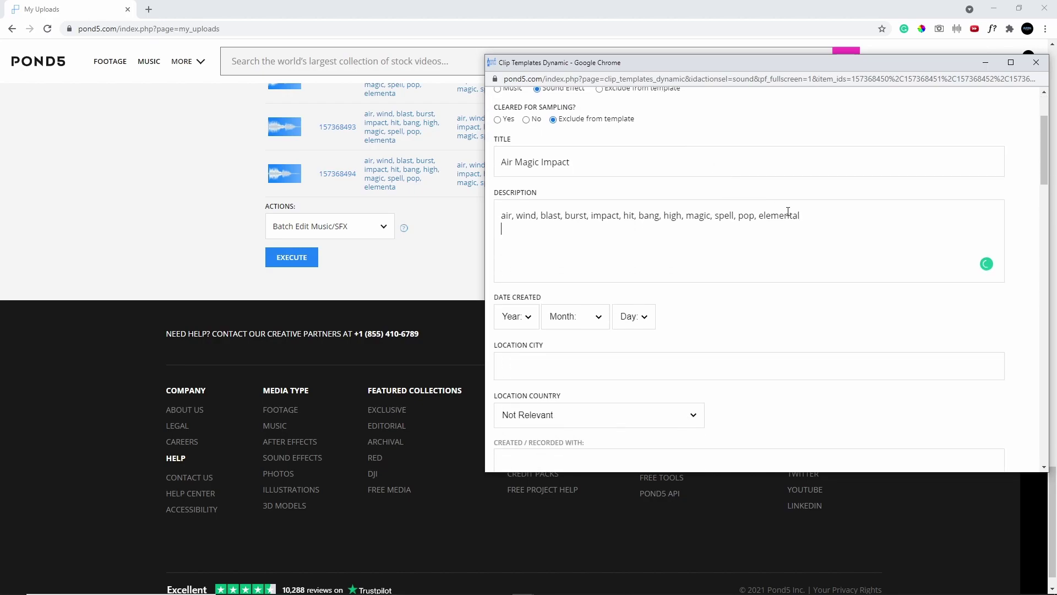
Step: Add the line "Find more magic sound effects here:" below the keywords in the batch description
{"action": "type", "text": "nd effects"}
{"action": "key", "text": "BackSpace"}
{"action": "key", "text": "BackSpace"}
{"action": "key", "text": "BackSpace"}
{"action": "key", "text": "BackSpace"}
{"action": "key", "text": "BackSpace"}
{"action": "key", "text": "BackSpace"}
{"action": "type", "text": "und ef"}
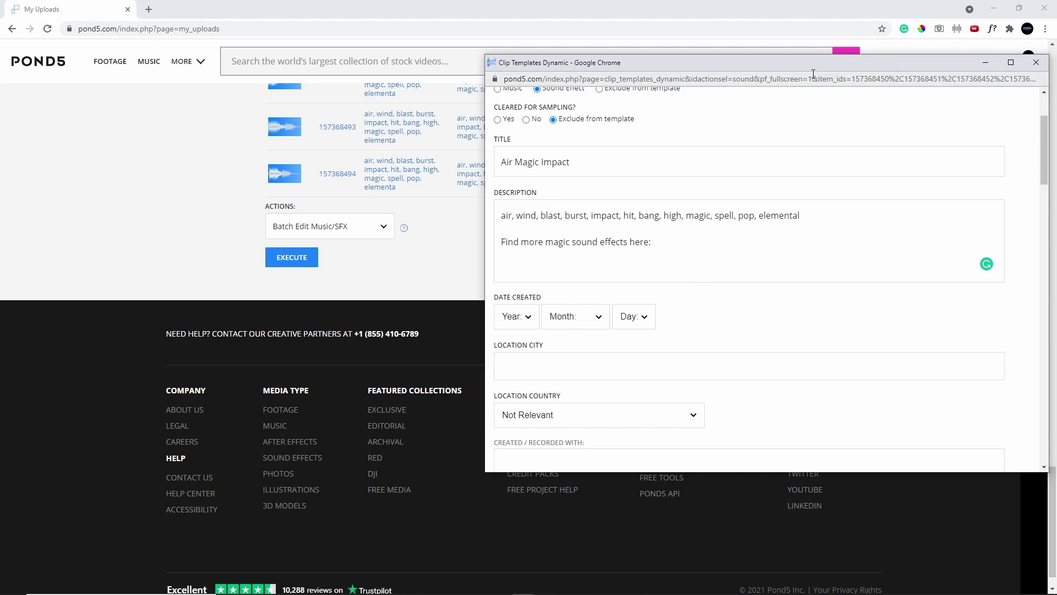
Step: Set the batch edit window aside and review the username, about text and website in the account's profile settings
{"action": "left_click_drag", "start_coordinate": [920, 55], "coordinate": [740, 36]}
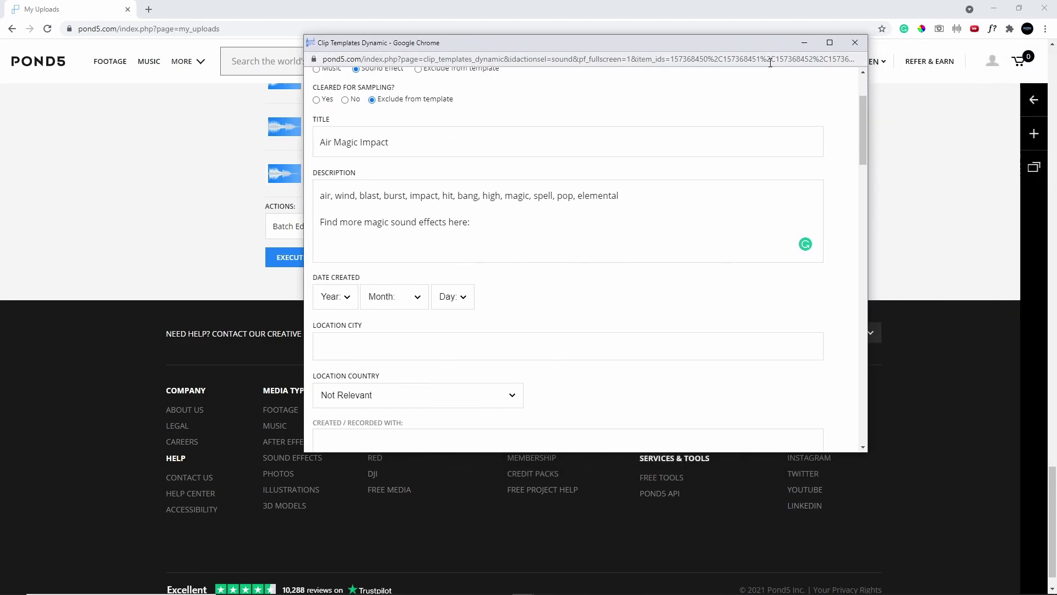
{"action": "left_click", "coordinate": [805, 42]}
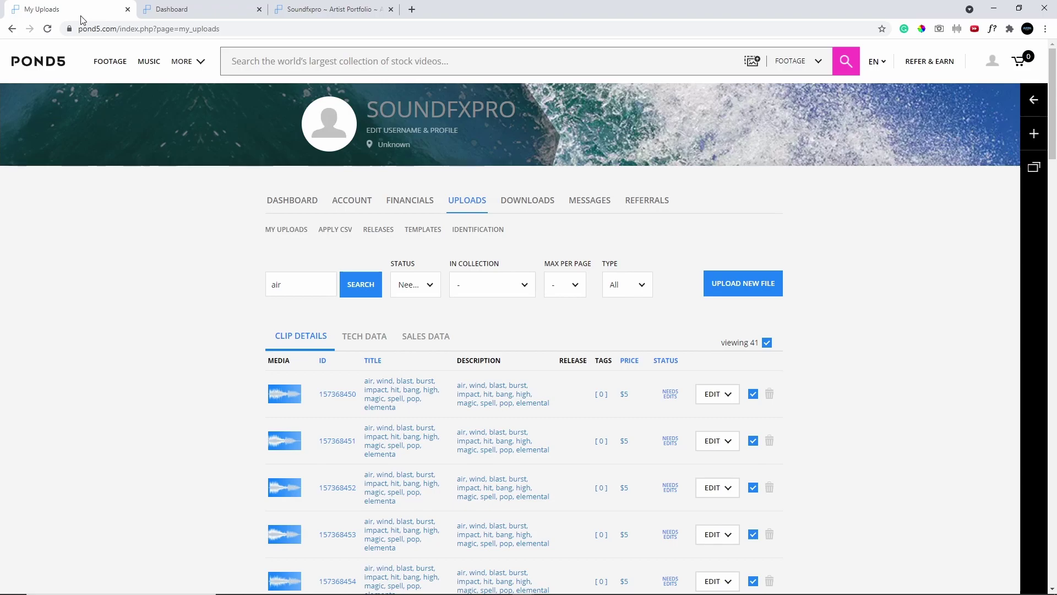
{"action": "key", "text": "ctrl+Tab"}
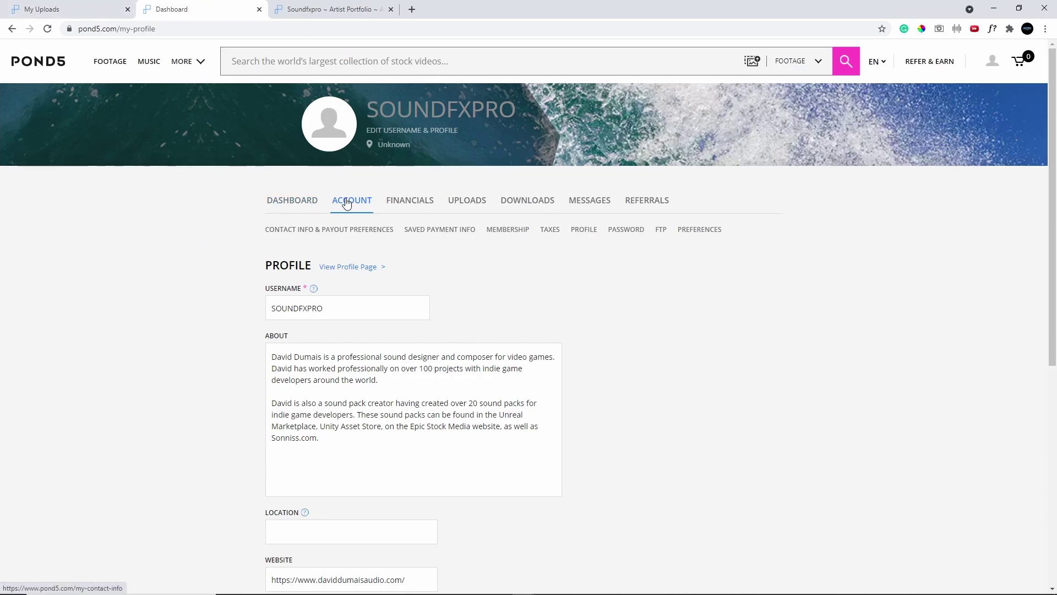
{"action": "left_click", "coordinate": [582, 231]}
{"action": "scroll", "coordinate": [326, 308], "scroll_direction": "down", "scroll_amount": 1}
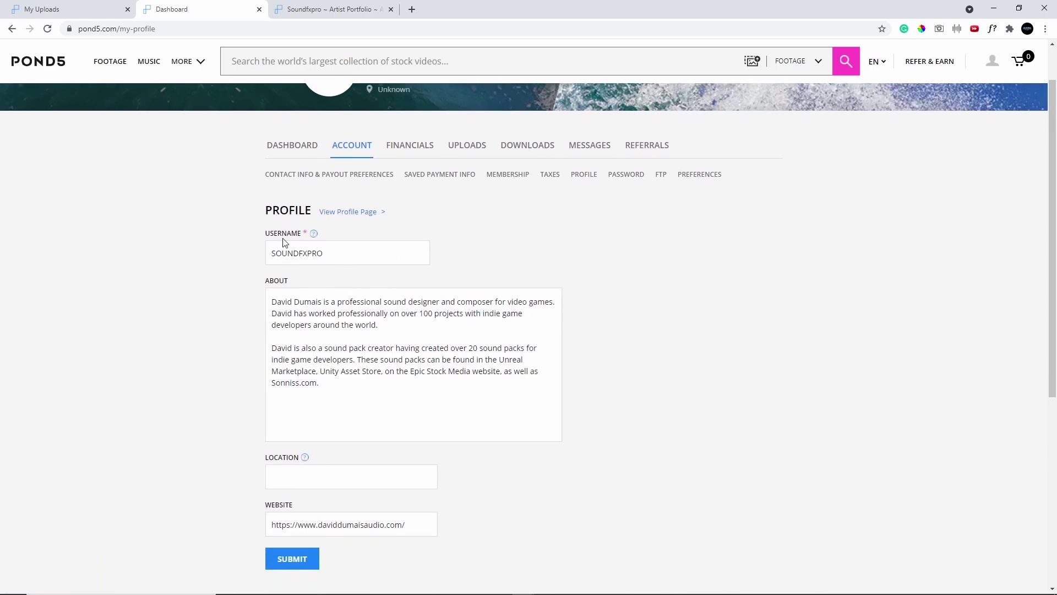
{"action": "left_click_drag", "start_coordinate": [363, 260], "coordinate": [209, 259]}
{"action": "left_click", "coordinate": [205, 258]}
{"action": "scroll", "coordinate": [427, 384], "scroll_direction": "down", "scroll_amount": 2}
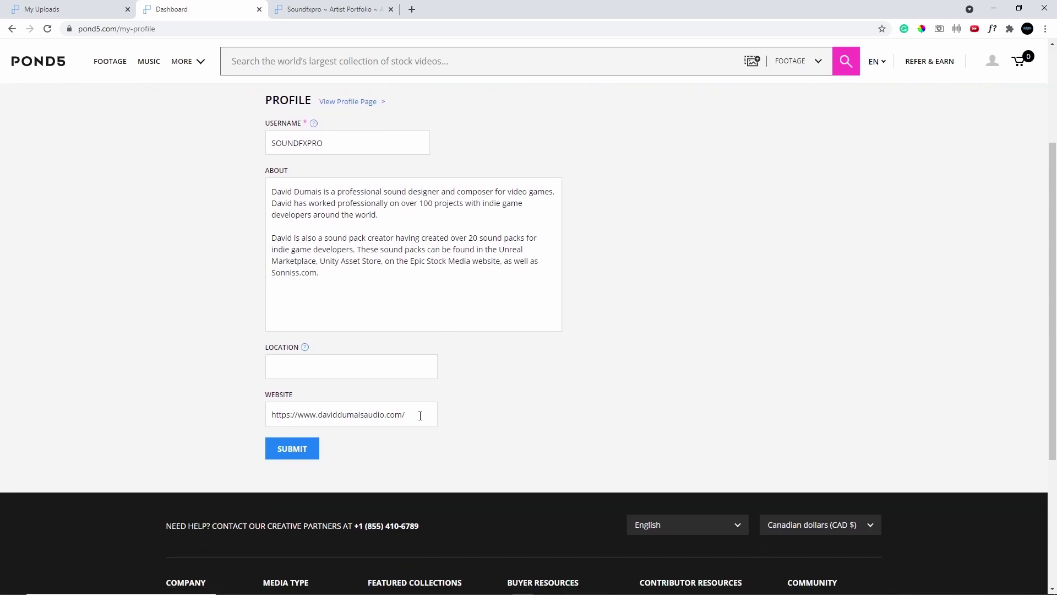
{"action": "scroll", "coordinate": [131, 325], "scroll_direction": "up", "scroll_amount": 3}
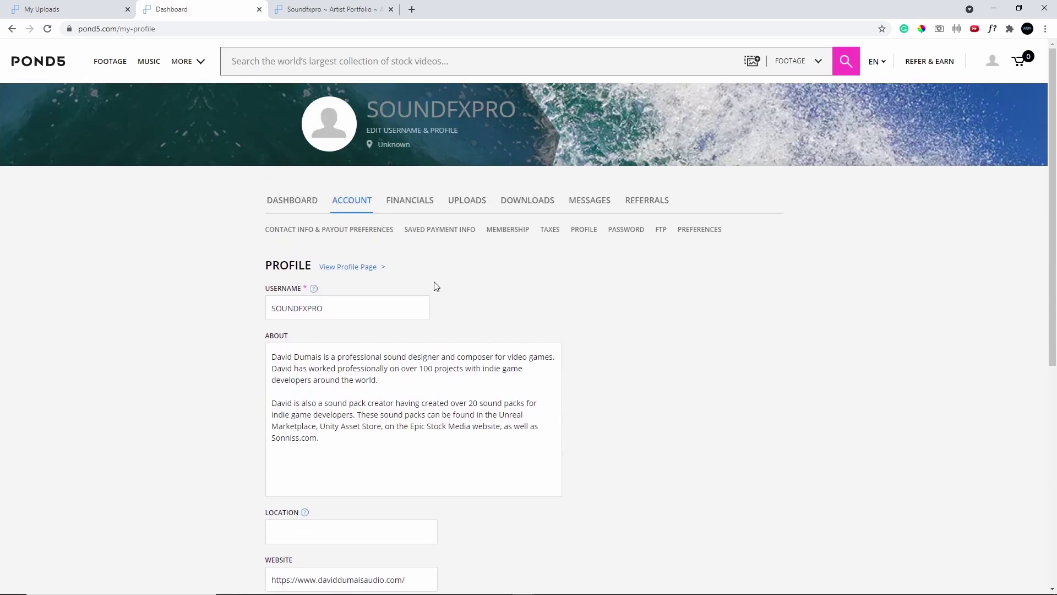
Step: Open the public artist profile page in a new tab, browse its media and copy the page's web address
{"action": "left_click", "coordinate": [361, 274], "text": "ctrl"}
{"action": "left_click", "coordinate": [474, 10]}
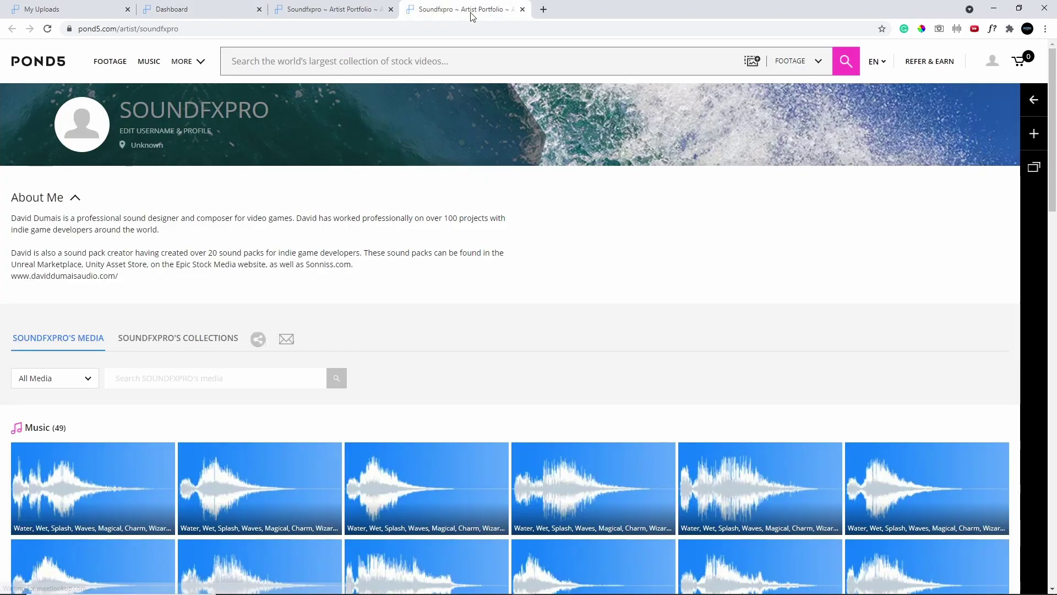
{"action": "scroll", "coordinate": [497, 198], "scroll_direction": "down", "scroll_amount": 7}
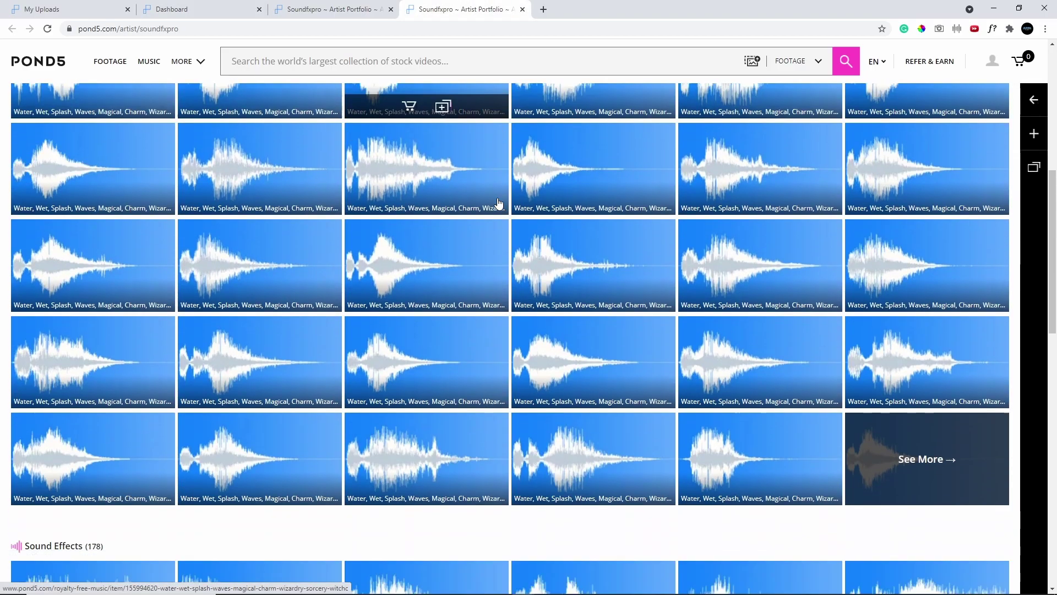
{"action": "scroll", "coordinate": [498, 204], "scroll_direction": "down", "scroll_amount": 8}
{"action": "scroll", "coordinate": [482, 243], "scroll_direction": "up", "scroll_amount": 13}
{"action": "scroll", "coordinate": [419, 255], "scroll_direction": "up", "scroll_amount": 2}
{"action": "left_click", "coordinate": [310, 23]}
{"action": "key", "text": "ctrl+c"}
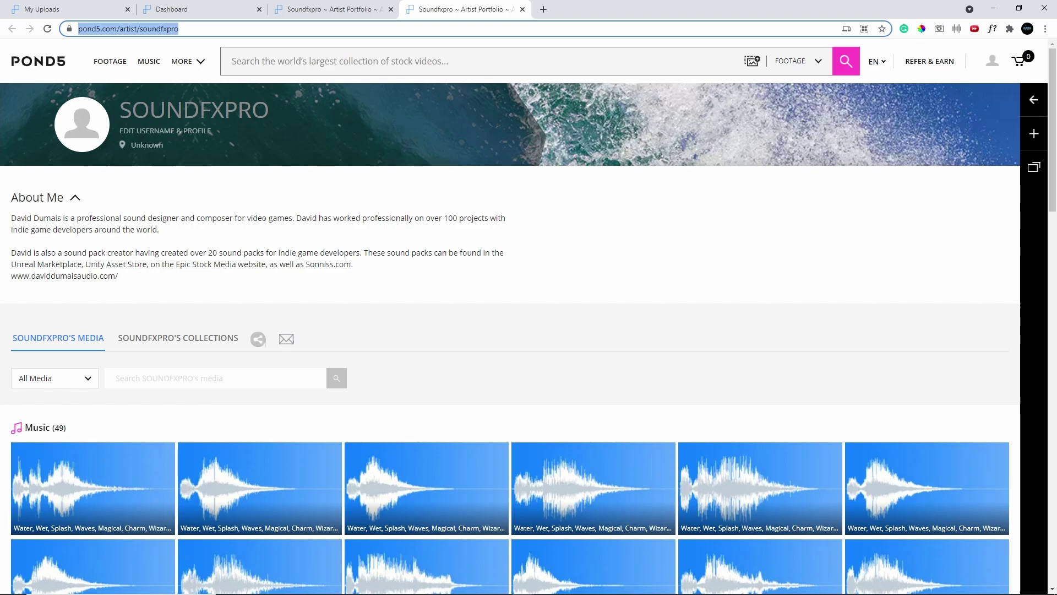
{"action": "key", "text": "alt+Tab"}
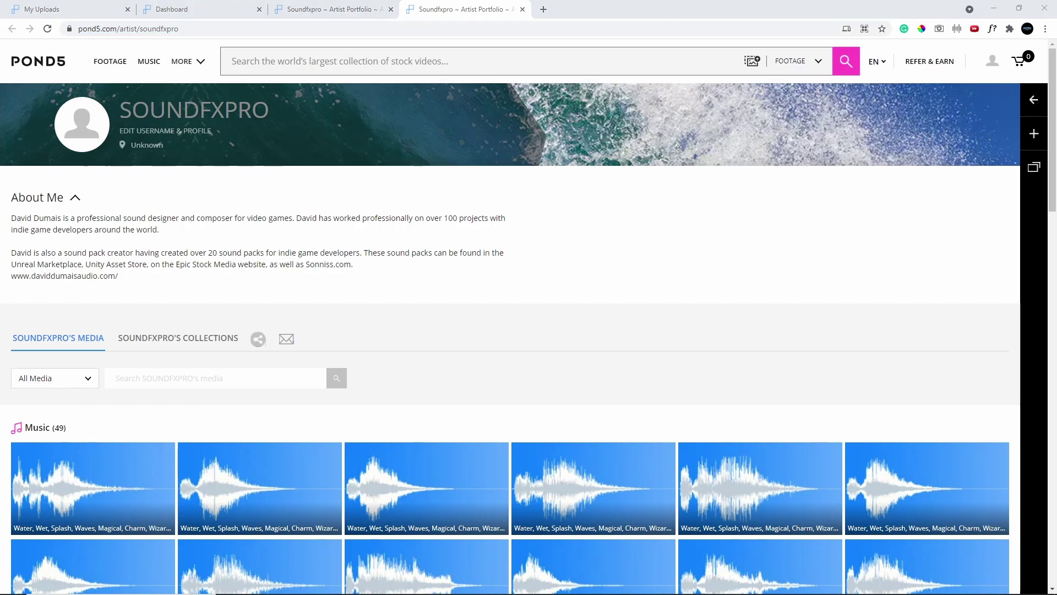
{"action": "key", "text": "ctrl+v"}
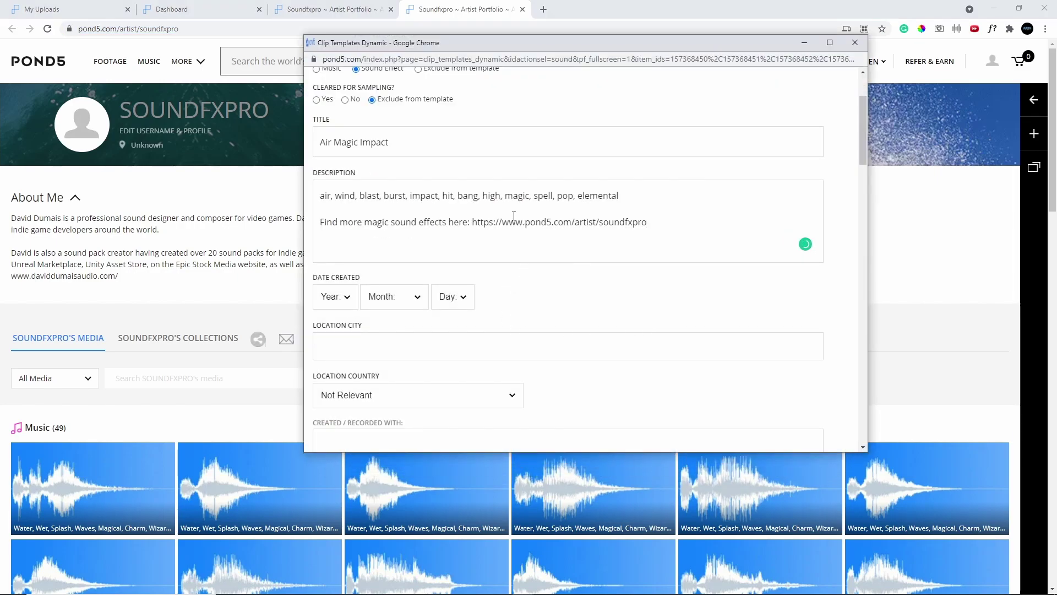
{"action": "left_click", "coordinate": [565, 244]}
Step: Enter the composer's full name in the batch edit form
{"action": "scroll", "coordinate": [491, 250], "scroll_direction": "down", "scroll_amount": 3}
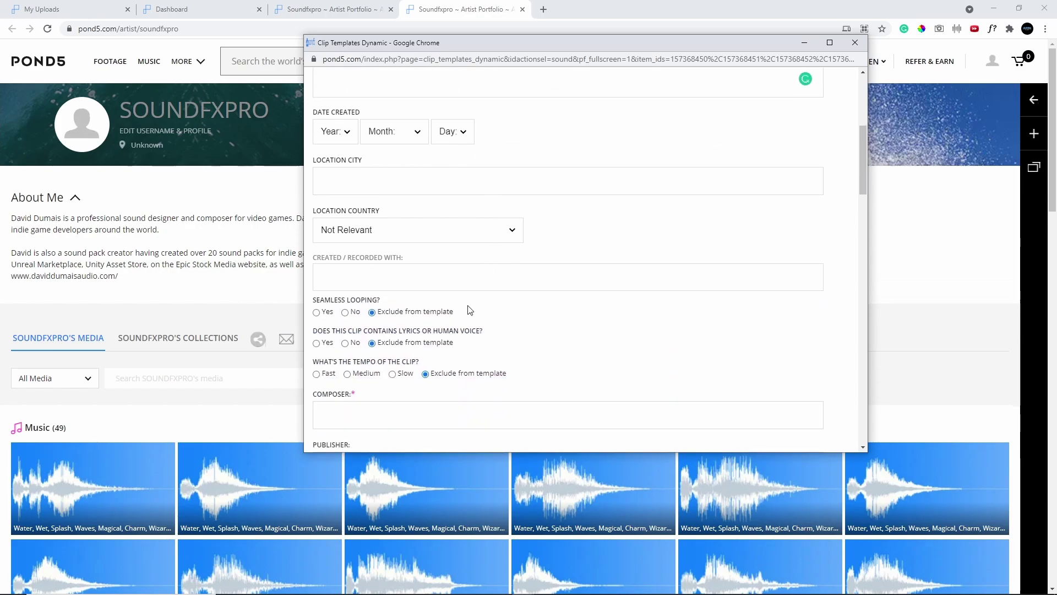
{"action": "scroll", "coordinate": [467, 312], "scroll_direction": "down", "scroll_amount": 2}
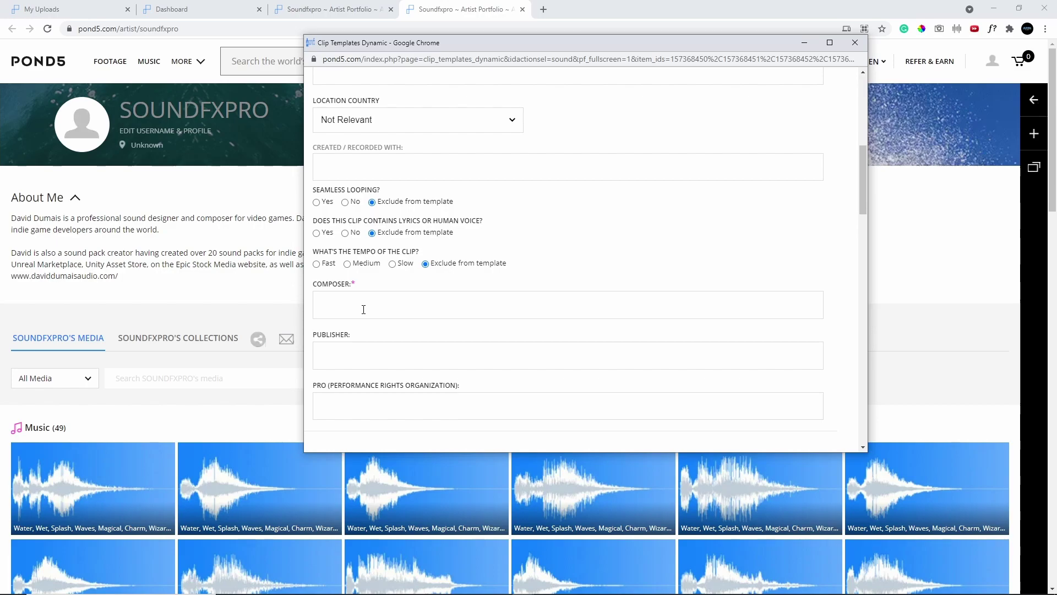
{"action": "left_click", "coordinate": [363, 309]}
{"action": "type", "text": "David Dumais"}
Step: Set the pricing method to Let Pond5 set my price
{"action": "scroll", "coordinate": [521, 342], "scroll_direction": "down", "scroll_amount": 2}
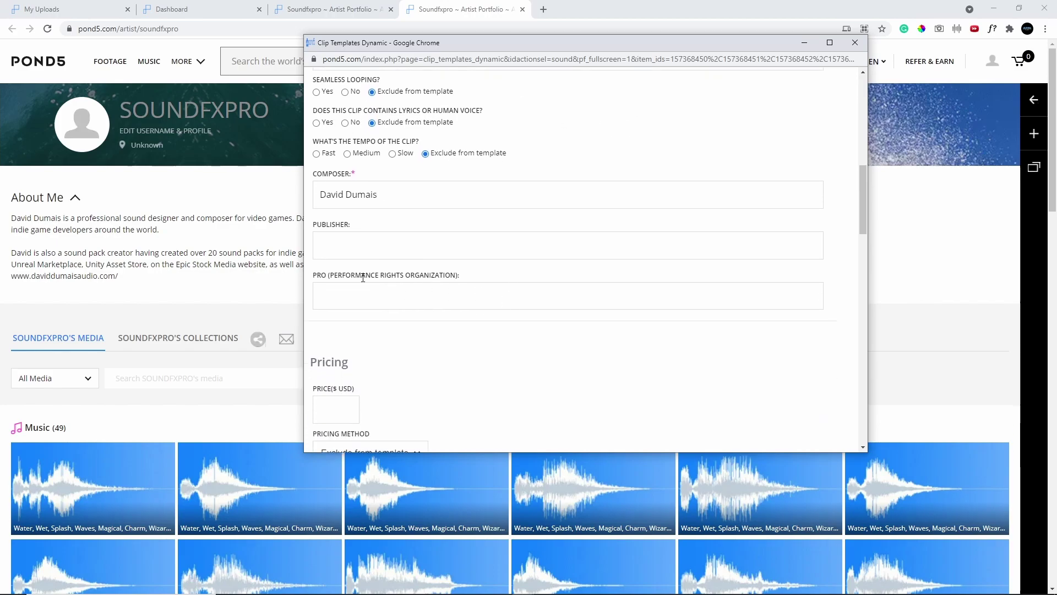
{"action": "scroll", "coordinate": [467, 273], "scroll_direction": "down", "scroll_amount": 4}
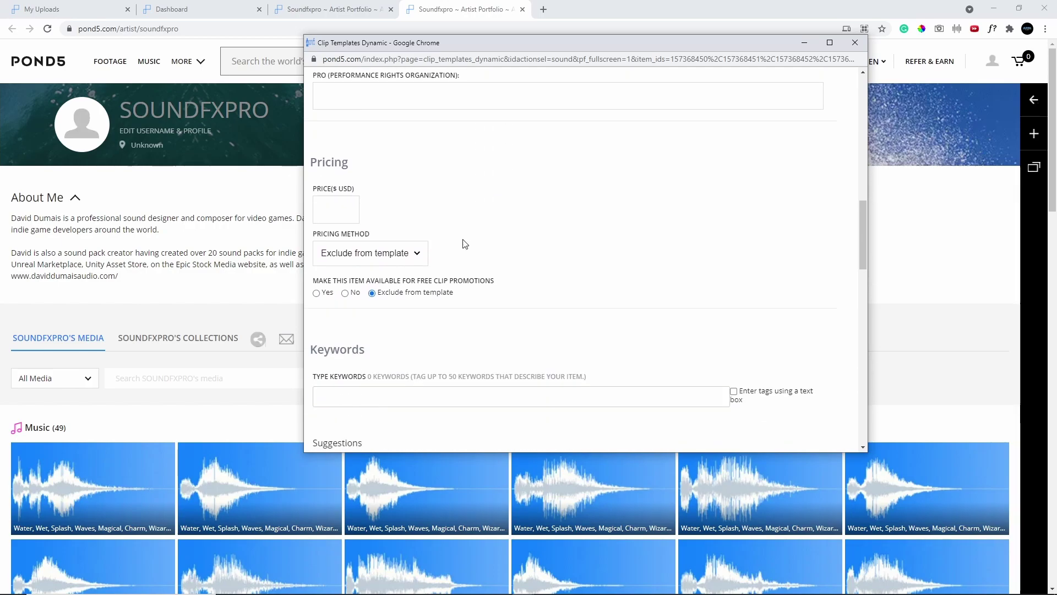
{"action": "left_click", "coordinate": [418, 232]}
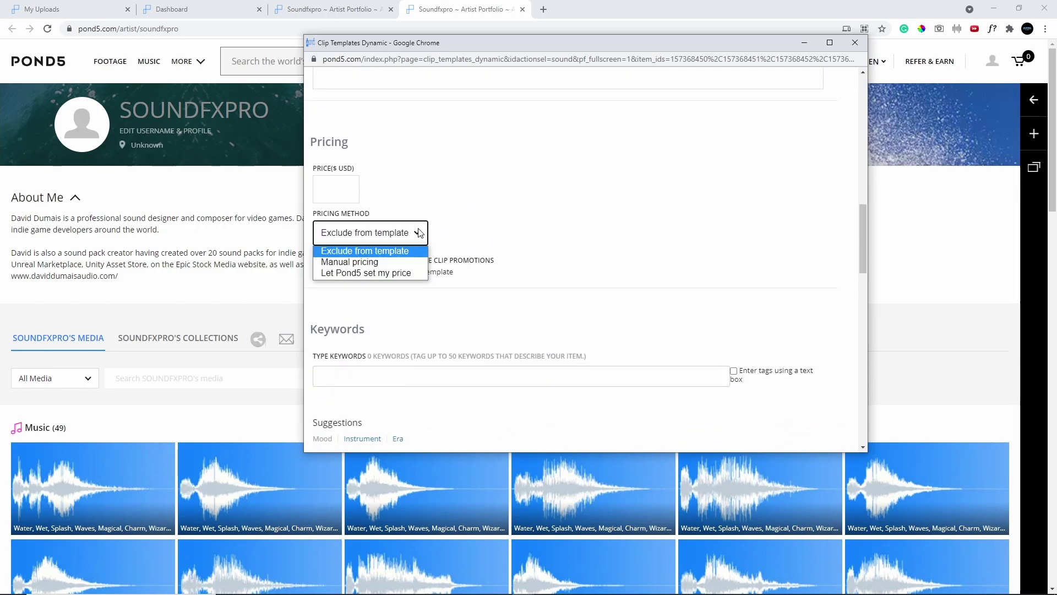
{"action": "left_click", "coordinate": [365, 272]}
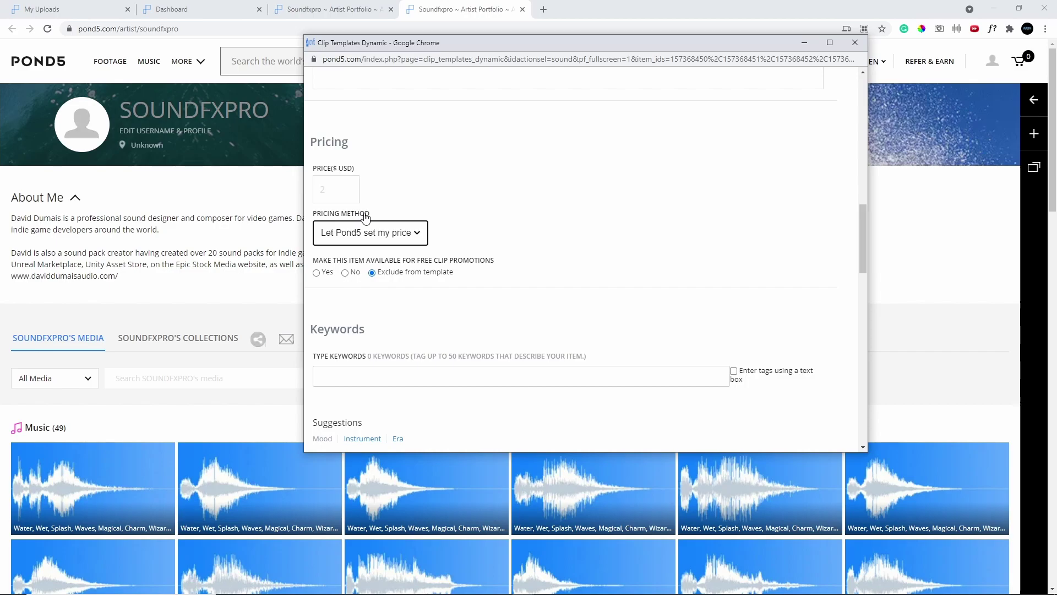
Step: Try manual pricing with a price of 5 USD and return the pricing method to Let Pond5 set my price
{"action": "left_click", "coordinate": [421, 232]}
{"action": "left_click", "coordinate": [378, 266]}
{"action": "key", "text": "BackSpace"}
{"action": "type", "text": "5"}
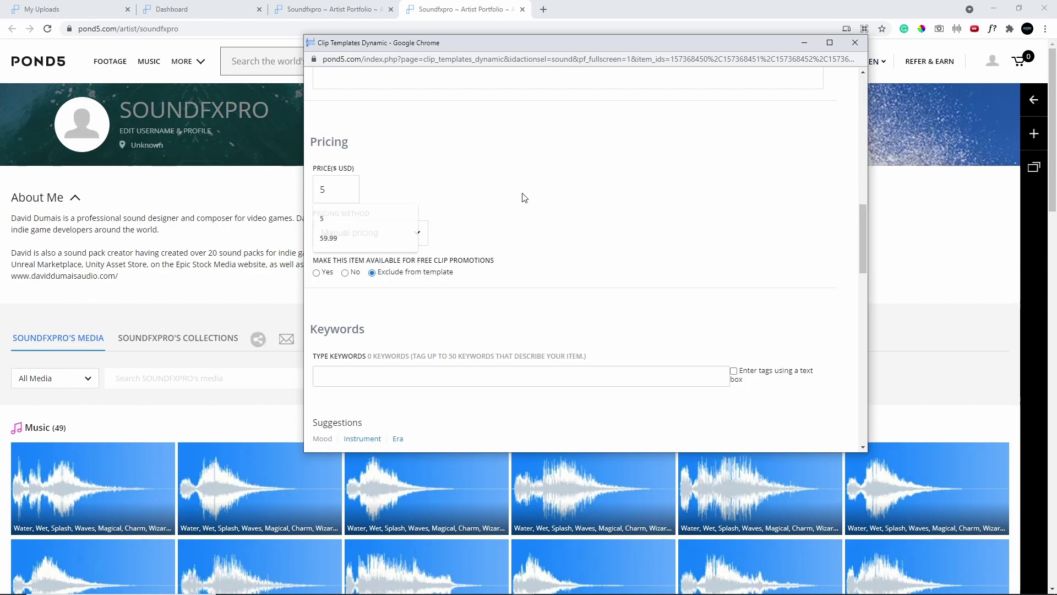
{"action": "left_click", "coordinate": [521, 198]}
{"action": "left_click", "coordinate": [422, 234]}
{"action": "left_click", "coordinate": [396, 274]}
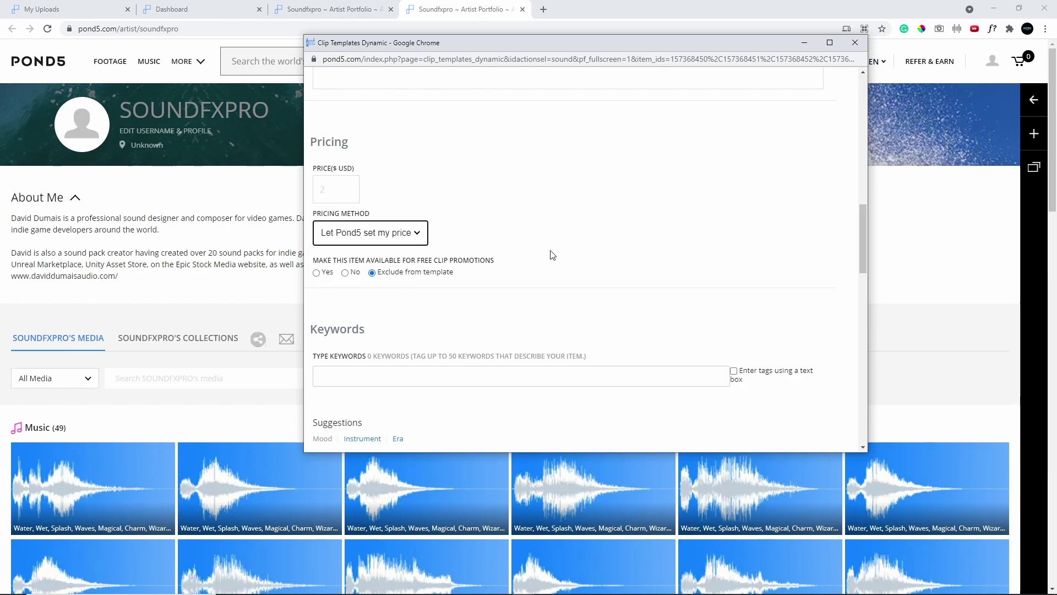
Step: Add the keywords air, magic, magical, impact and hit
{"action": "scroll", "coordinate": [484, 273], "scroll_direction": "down", "scroll_amount": 2}
{"action": "left_click", "coordinate": [377, 266]}
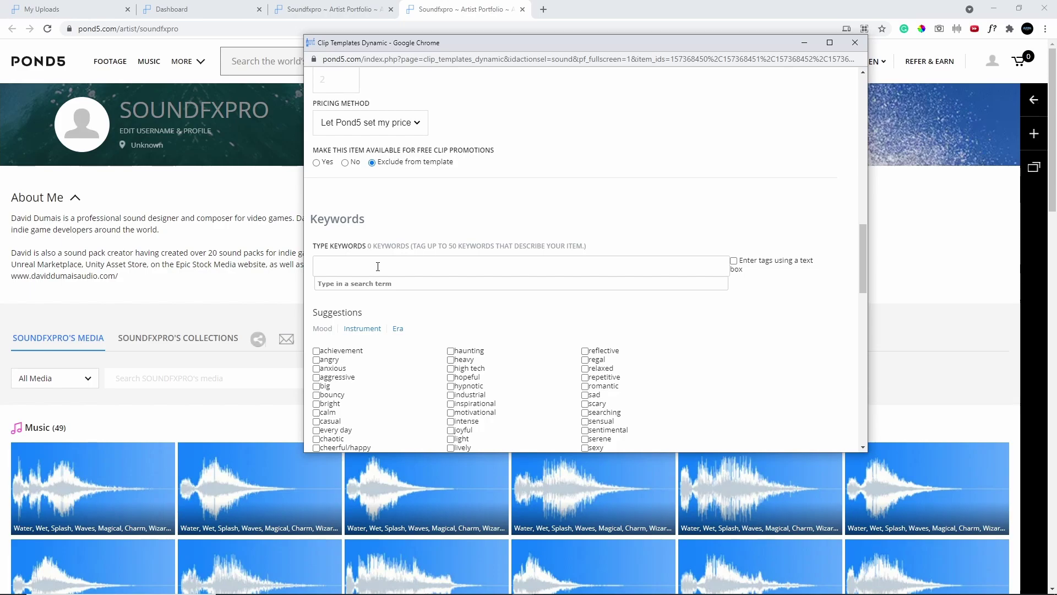
{"action": "type", "text": "air magic"}
{"action": "key", "text": "BackSpace"}
{"action": "key", "text": "BackSpace"}
{"action": "key", "text": "BackSpace"}
{"action": "key", "text": "BackSpace"}
{"action": "key", "text": "BackSpace"}
{"action": "key", "text": "BackSpace"}
{"action": "key", "text": "Return"}
{"action": "type", "text": "magic"}
{"action": "key", "text": "Return"}
{"action": "type", "text": "magical"}
{"action": "key", "text": "Return"}
{"action": "type", "text": "impact"}
{"action": "key", "text": "Return"}
{"action": "type", "text": "hit"}
{"action": "key", "text": "Return"}
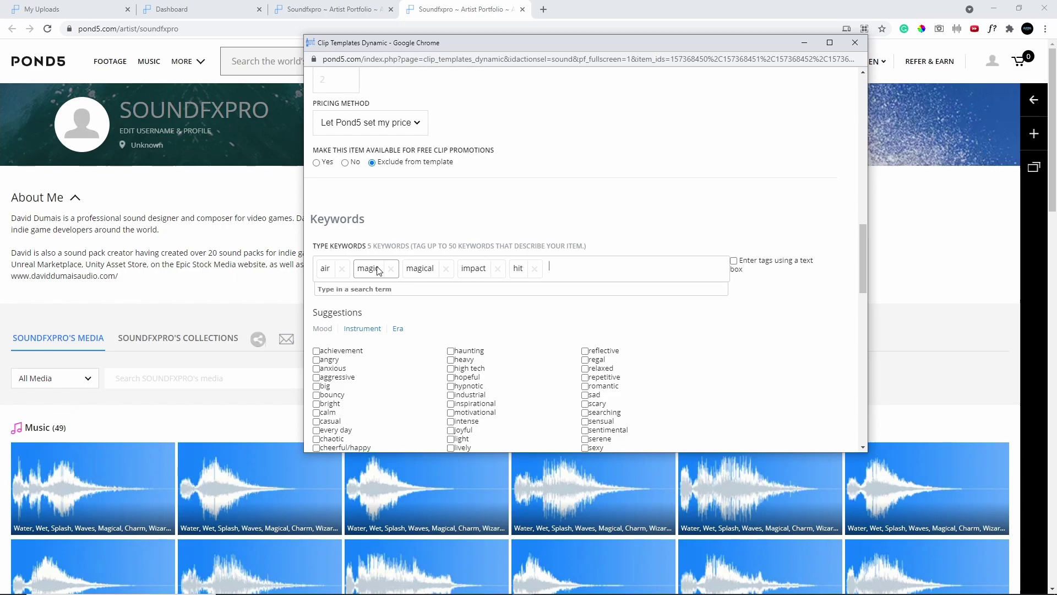
Step: Add the keywords air impact, video game, sound effects, sound design, explosion, aggressive and attack
{"action": "type", "text": "air impact"}
{"action": "key", "text": "Return"}
{"action": "type", "text": "video game"}
{"action": "key", "text": "Return"}
{"action": "type", "text": "so"}
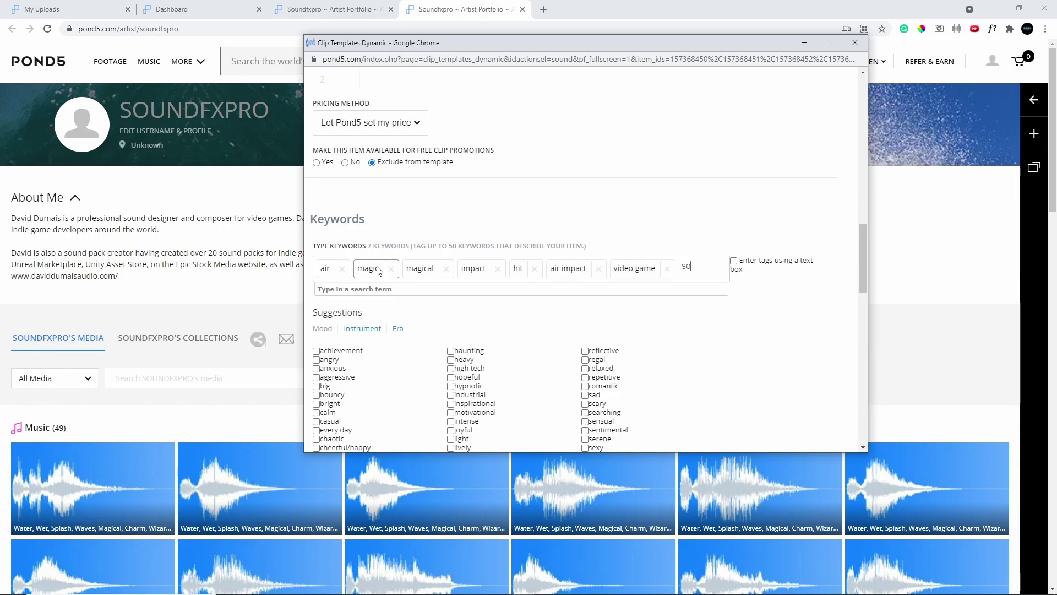
{"action": "type", "text": "und effects"}
{"action": "key", "text": "Return"}
{"action": "type", "text": "sound design"}
{"action": "key", "text": "Return"}
{"action": "type", "text": "explosion"}
{"action": "key", "text": "Return"}
{"action": "type", "text": "aggressive"}
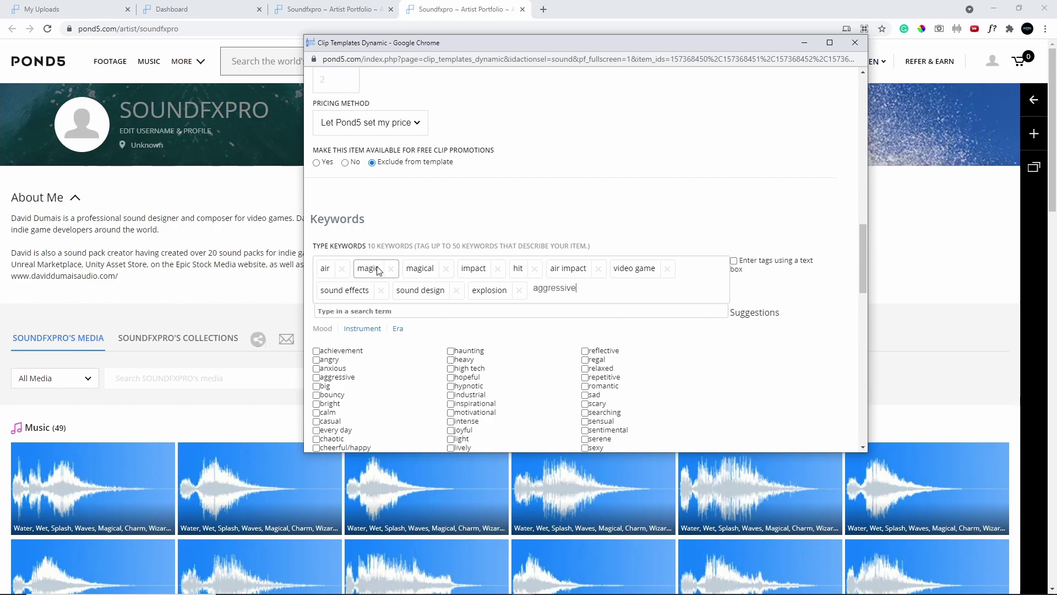
{"action": "key", "text": "Return"}
{"action": "type", "text": "attack"}
{"action": "key", "text": "Return"}
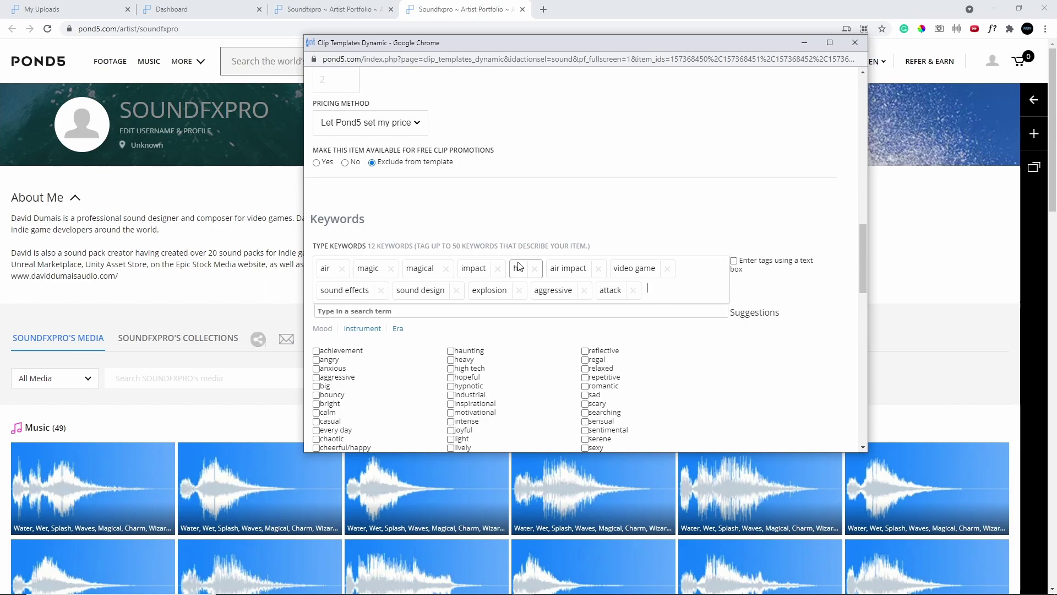
Step: Review the suggested mood keywords and add energetic to the keyword list
{"action": "scroll", "coordinate": [567, 347], "scroll_direction": "down", "scroll_amount": 5}
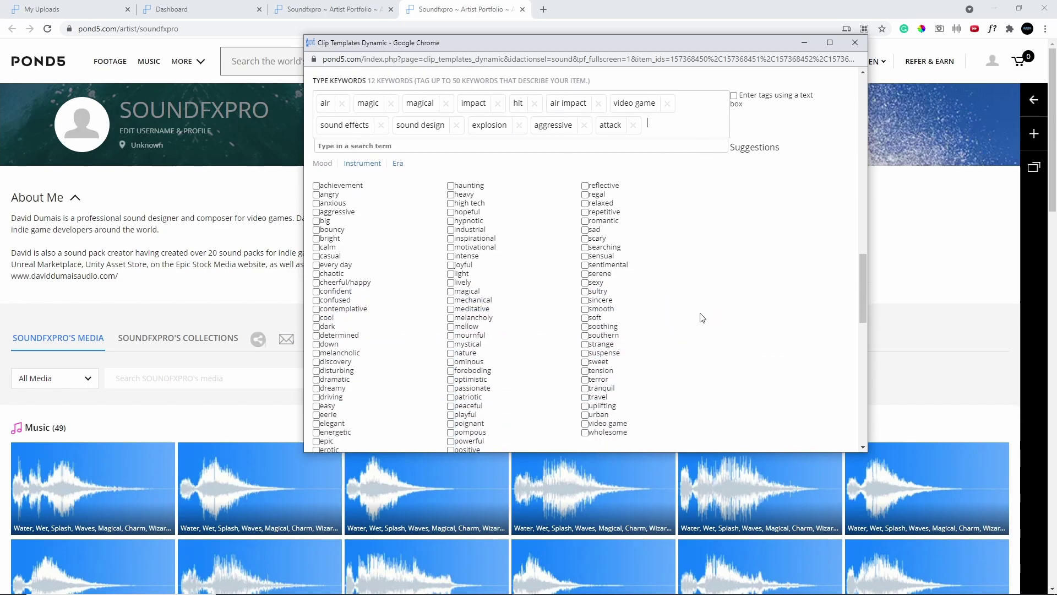
{"action": "scroll", "coordinate": [616, 286], "scroll_direction": "up", "scroll_amount": 1}
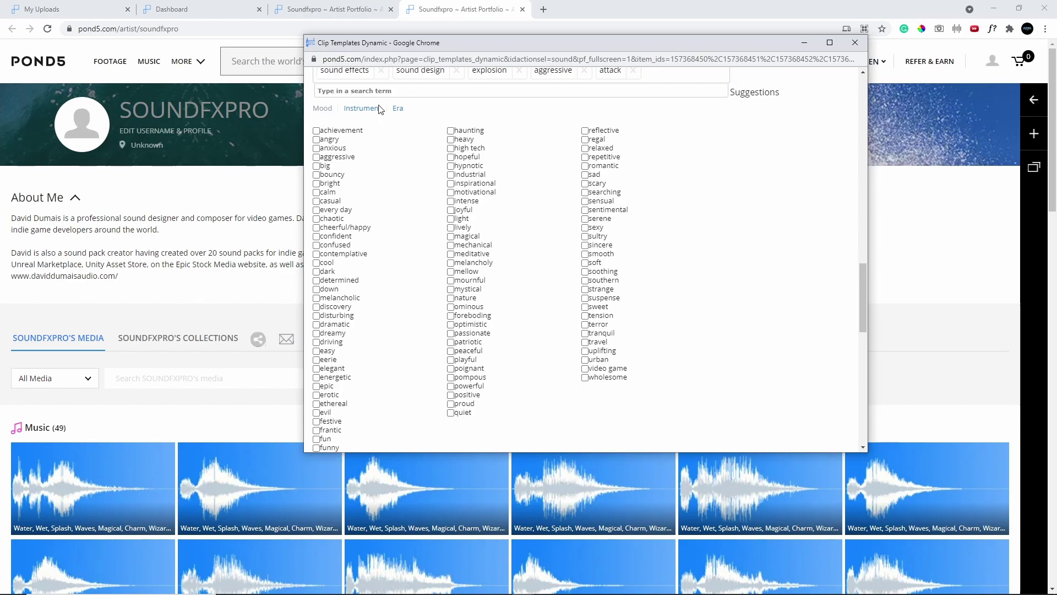
{"action": "scroll", "coordinate": [404, 237], "scroll_direction": "up", "scroll_amount": 2}
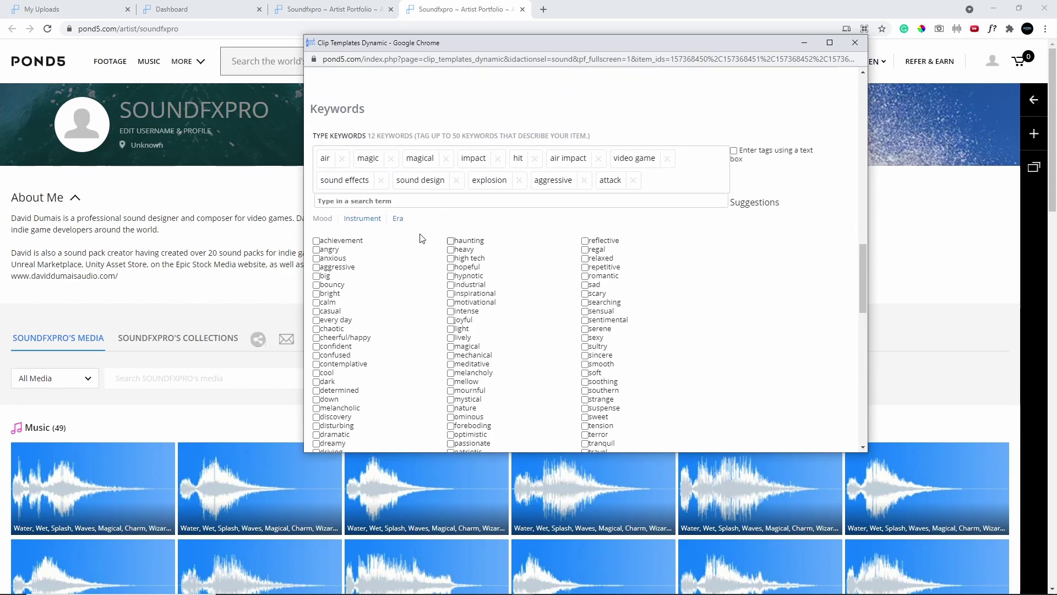
{"action": "scroll", "coordinate": [418, 247], "scroll_direction": "down", "scroll_amount": 3}
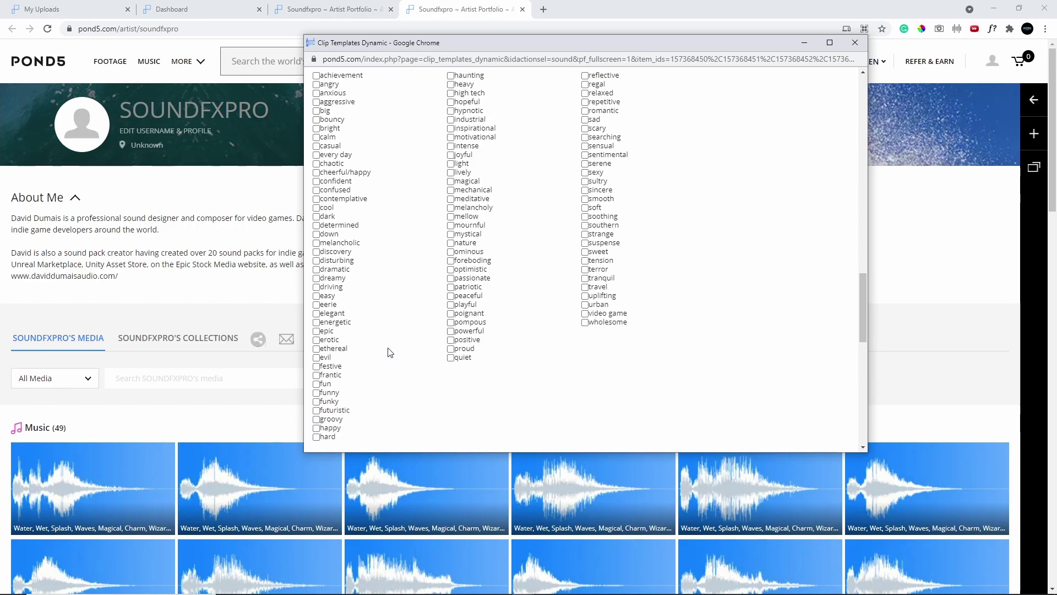
{"action": "left_click", "coordinate": [317, 322]}
{"action": "scroll", "coordinate": [322, 366], "scroll_direction": "up", "scroll_amount": 3}
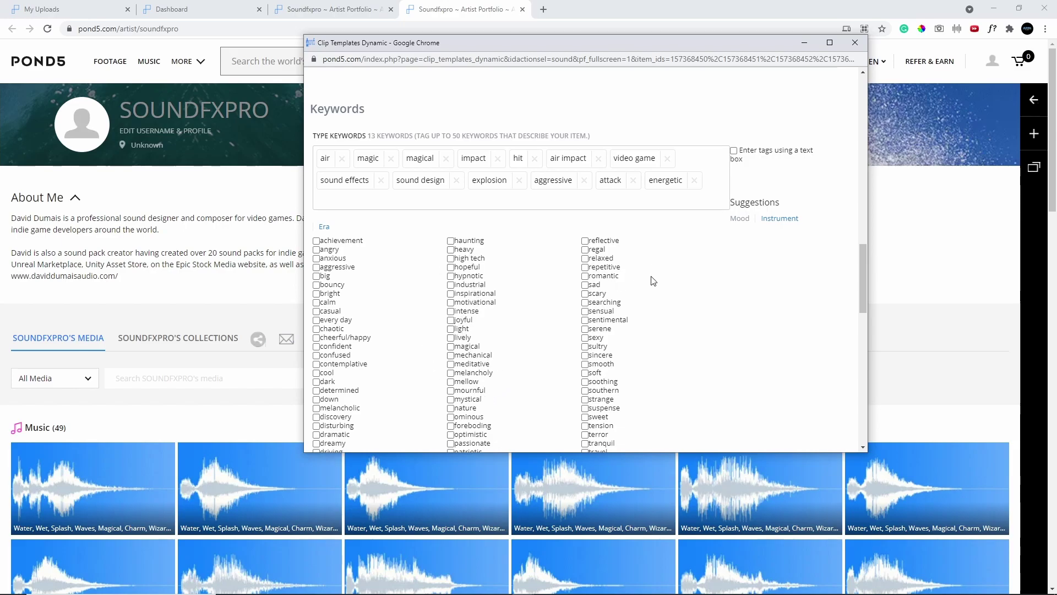
Step: Check the collections, notes and keyword overwrite options, and save the batch edit for the selected clips
{"action": "scroll", "coordinate": [652, 279], "scroll_direction": "down", "scroll_amount": 15}
{"action": "scroll", "coordinate": [623, 299], "scroll_direction": "up", "scroll_amount": 3}
{"action": "scroll", "coordinate": [678, 243], "scroll_direction": "up", "scroll_amount": 2}
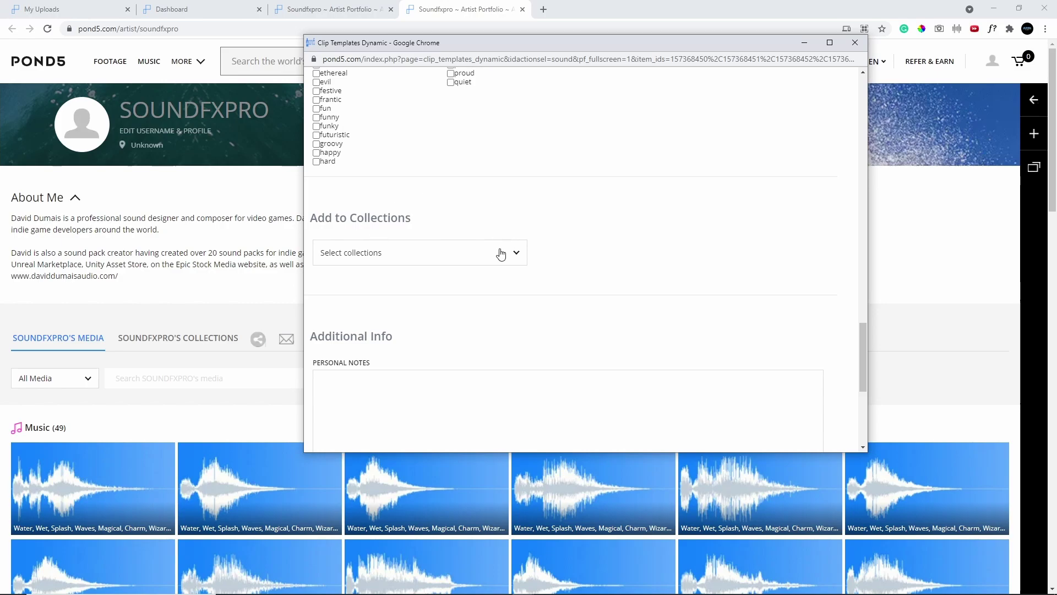
{"action": "scroll", "coordinate": [531, 253], "scroll_direction": "down", "scroll_amount": 1}
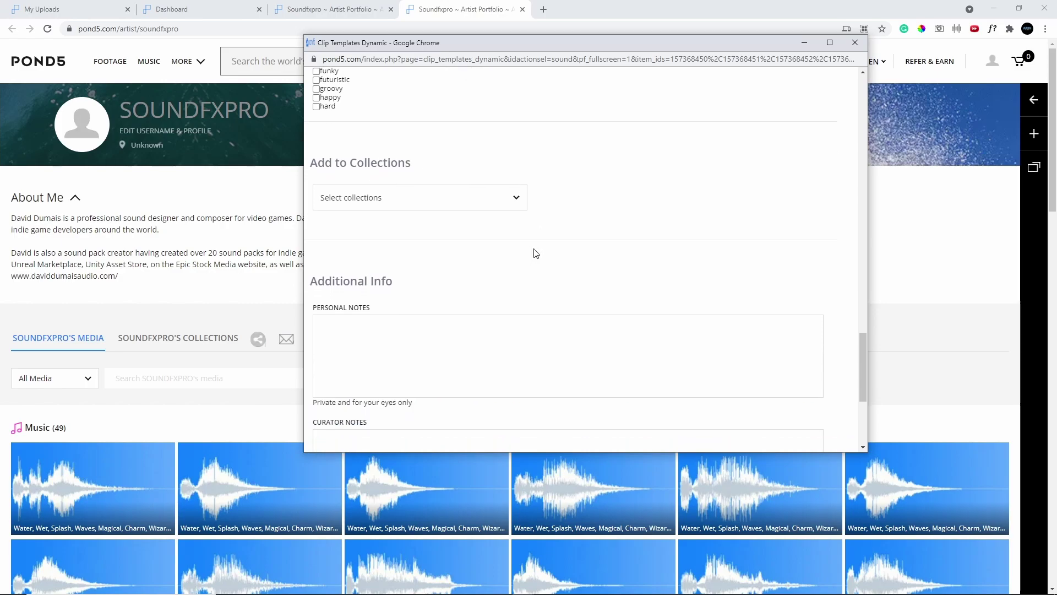
{"action": "scroll", "coordinate": [517, 234], "scroll_direction": "down", "scroll_amount": 1}
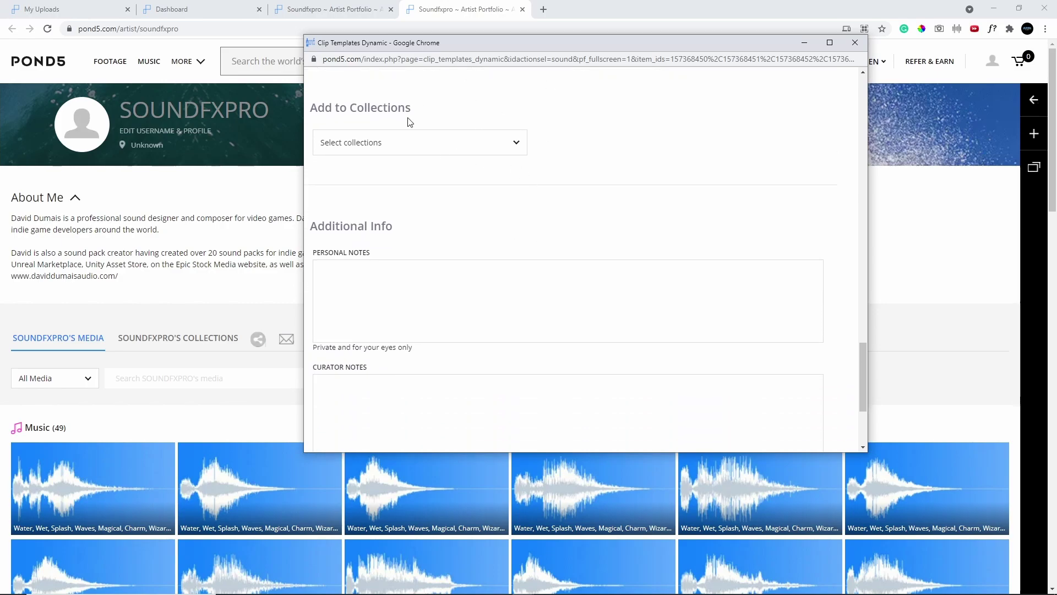
{"action": "scroll", "coordinate": [428, 226], "scroll_direction": "down", "scroll_amount": 1}
{"action": "scroll", "coordinate": [429, 226], "scroll_direction": "down", "scroll_amount": 3}
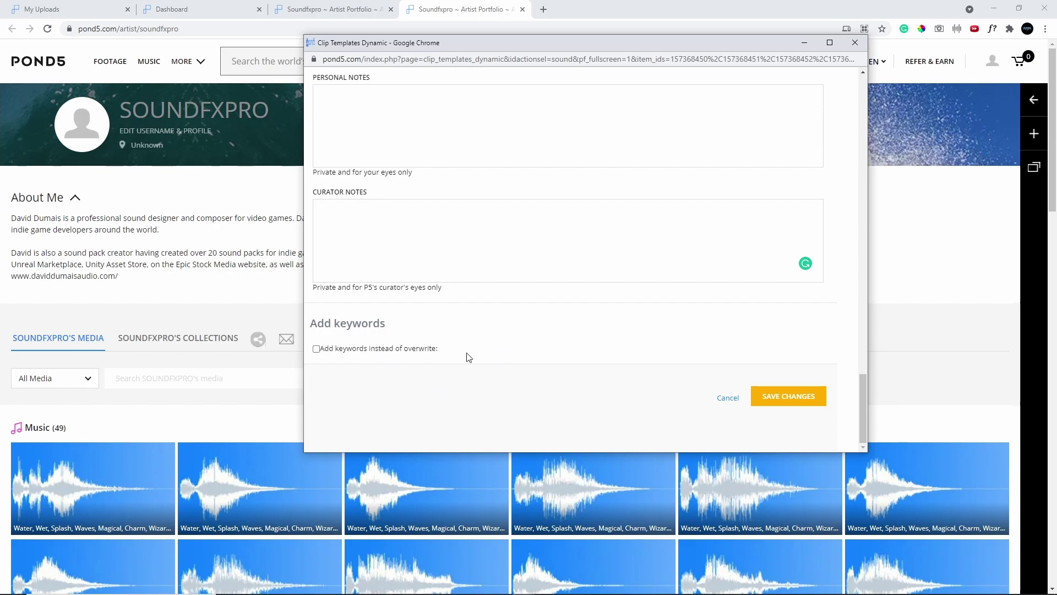
{"action": "left_click", "coordinate": [779, 395]}
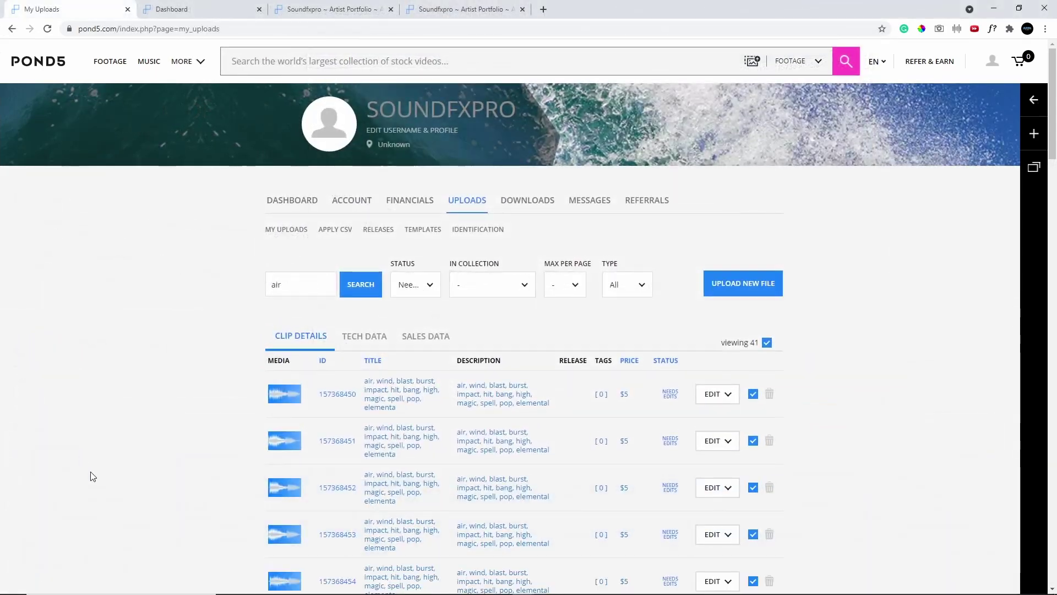
Step: Reload the uploads list, resubmitting the form, and review the air clips' titles, descriptions, tags, prices and status
{"action": "key", "text": "F5"}
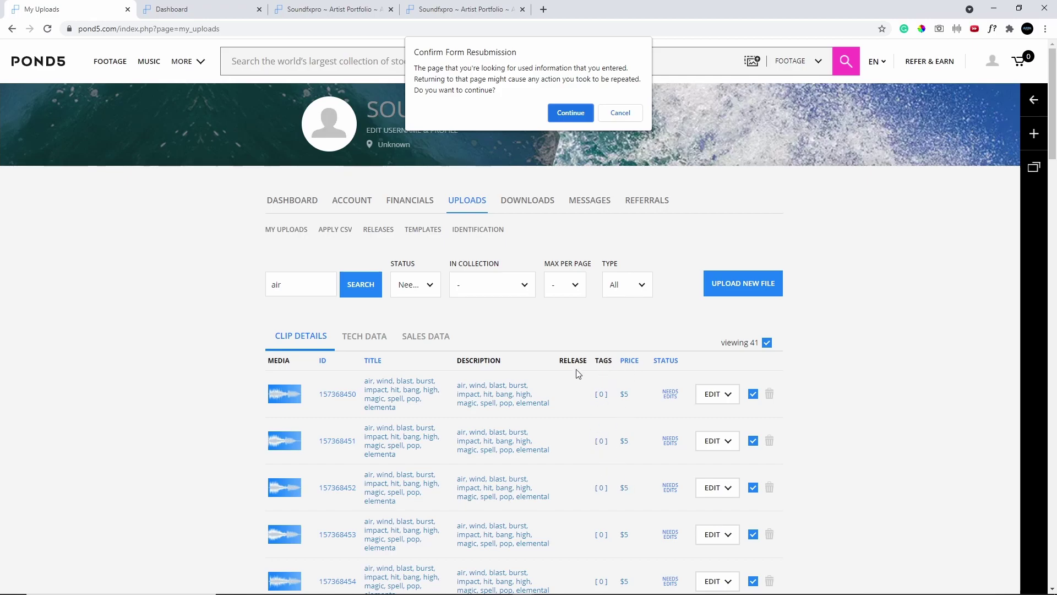
{"action": "left_click", "coordinate": [572, 112]}
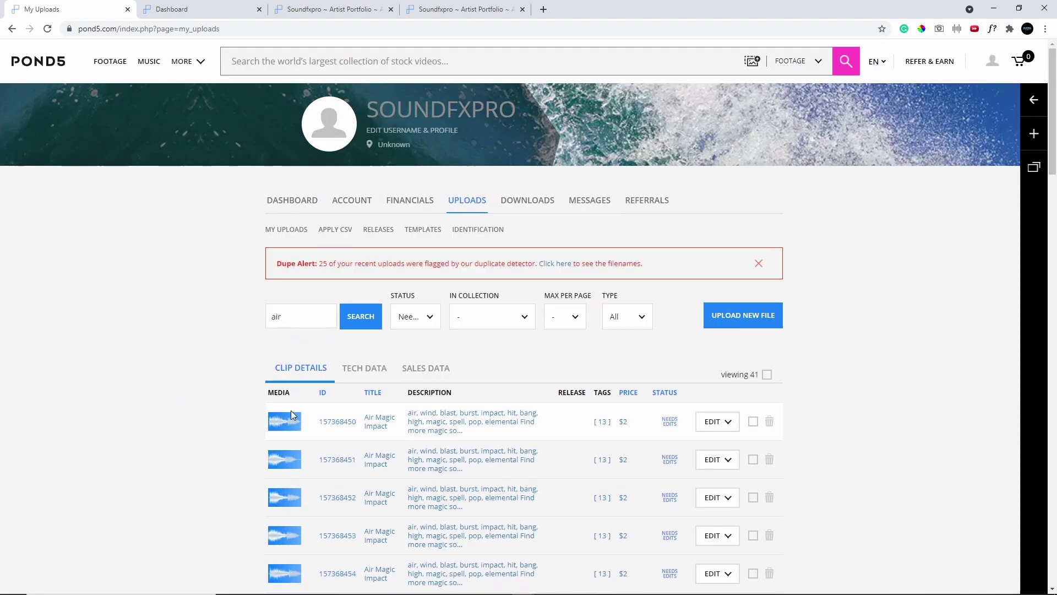
{"action": "scroll", "coordinate": [375, 452], "scroll_direction": "down", "scroll_amount": 7}
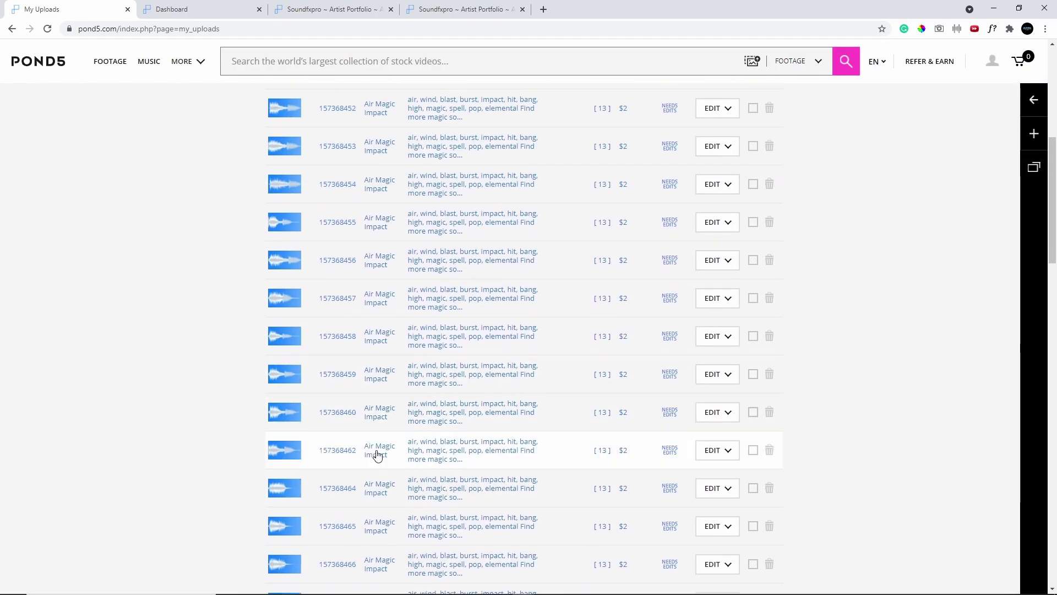
{"action": "scroll", "coordinate": [639, 399], "scroll_direction": "up", "scroll_amount": 7}
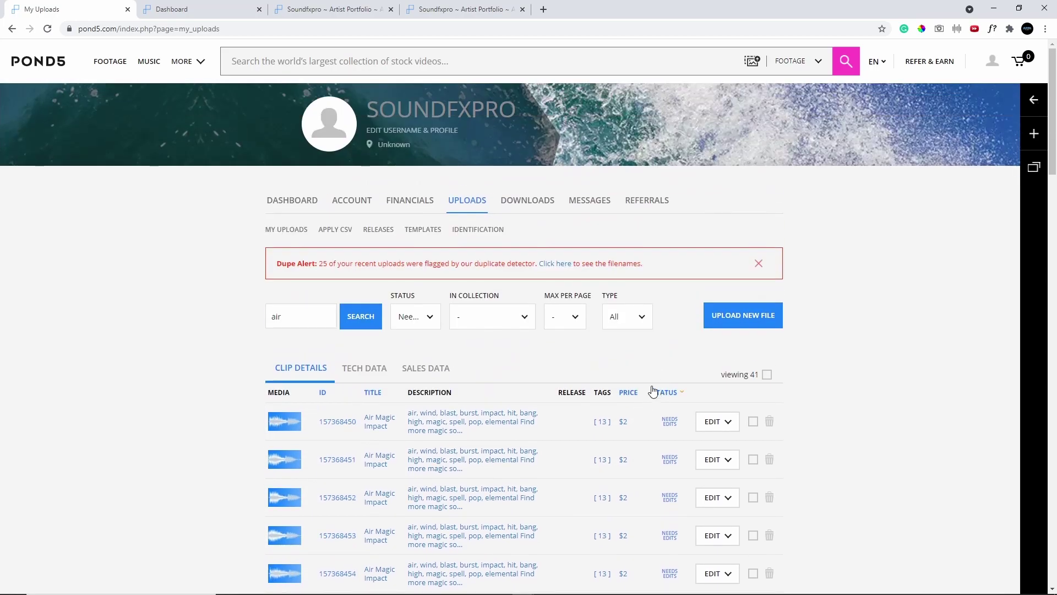
{"action": "scroll", "coordinate": [631, 503], "scroll_direction": "down", "scroll_amount": 10}
{"action": "scroll", "coordinate": [627, 505], "scroll_direction": "up", "scroll_amount": 10}
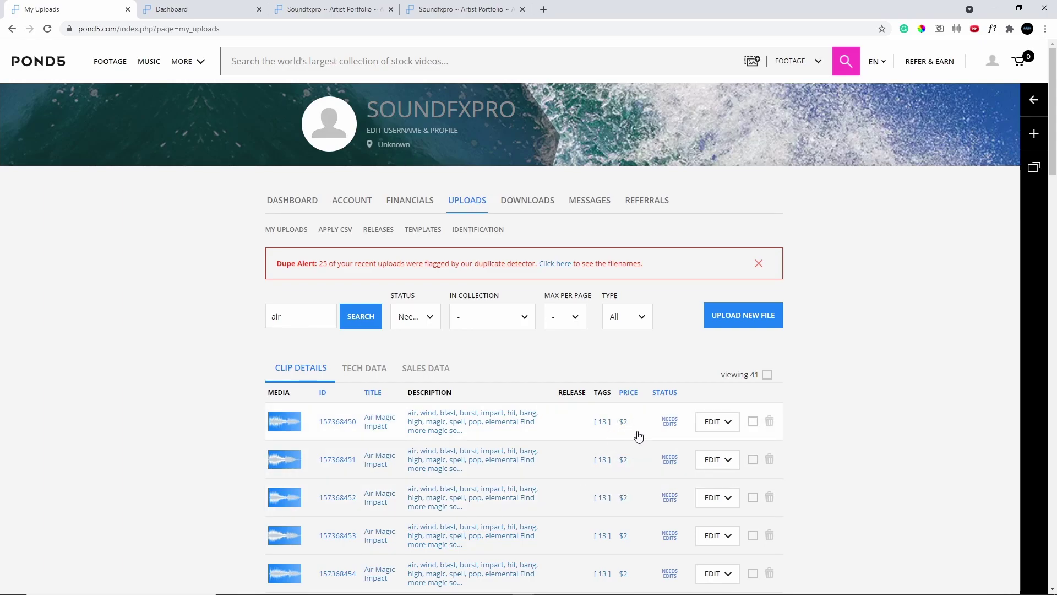
Step: Check the keywords assigned to an individual clip near the end of the uploads list
{"action": "scroll", "coordinate": [629, 408], "scroll_direction": "down", "scroll_amount": 20}
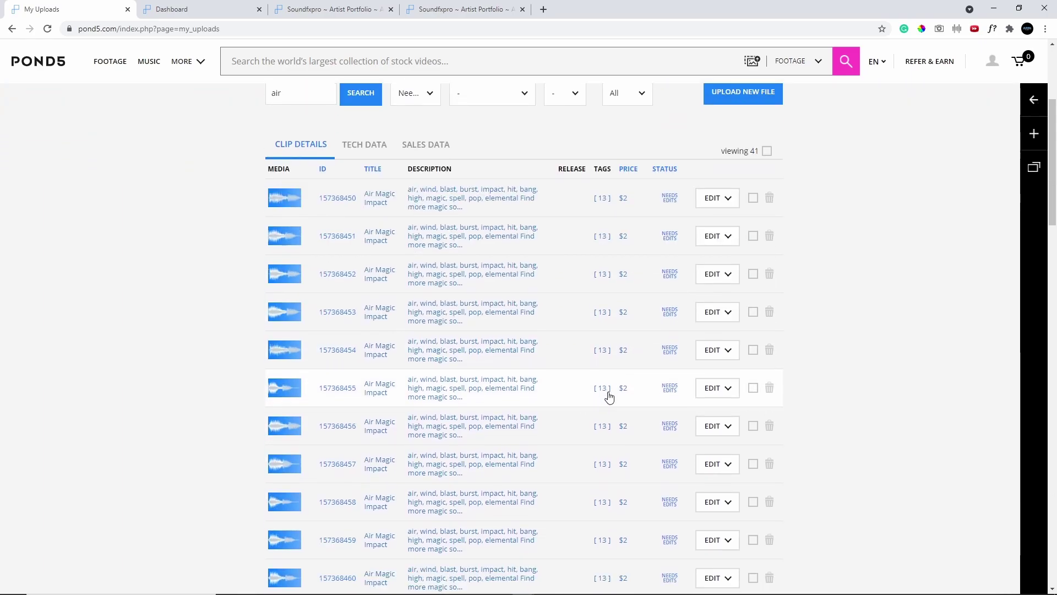
{"action": "scroll", "coordinate": [605, 435], "scroll_direction": "up", "scroll_amount": 4}
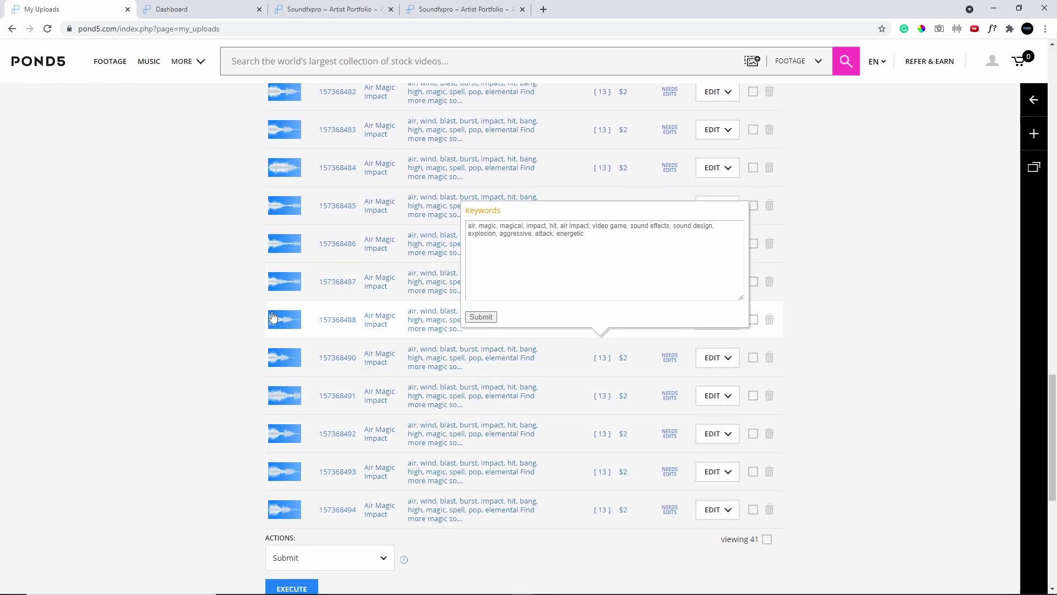
{"action": "scroll", "coordinate": [172, 300], "scroll_direction": "up", "scroll_amount": 10}
{"action": "scroll", "coordinate": [366, 264], "scroll_direction": "up", "scroll_amount": 14}
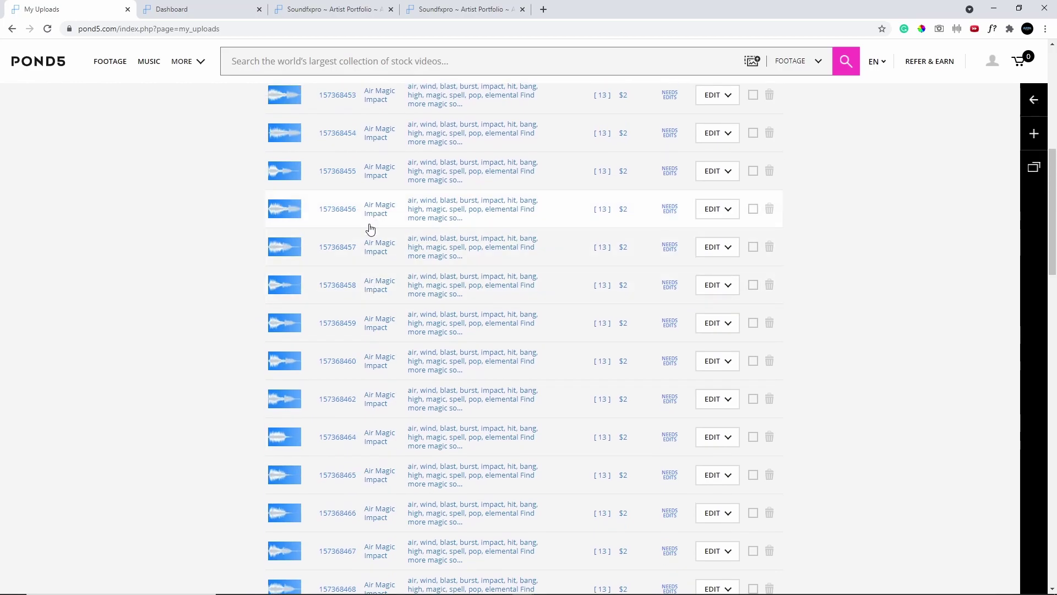
Step: Check the rename option on the titles of individual clips and close it
{"action": "left_click", "coordinate": [379, 259]}
{"action": "left_click", "coordinate": [392, 195]}
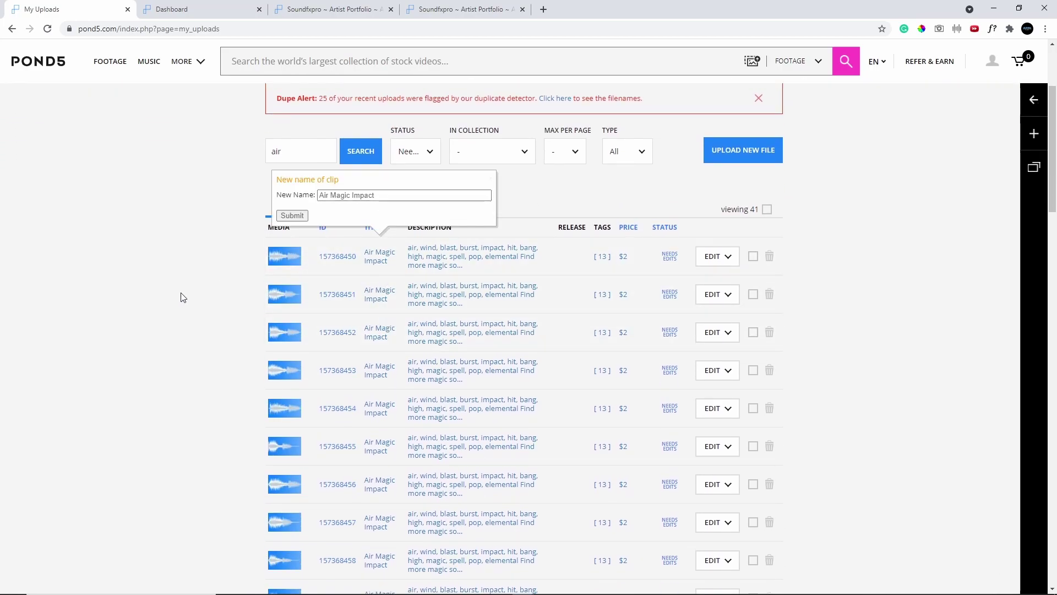
{"action": "left_click", "coordinate": [491, 178]}
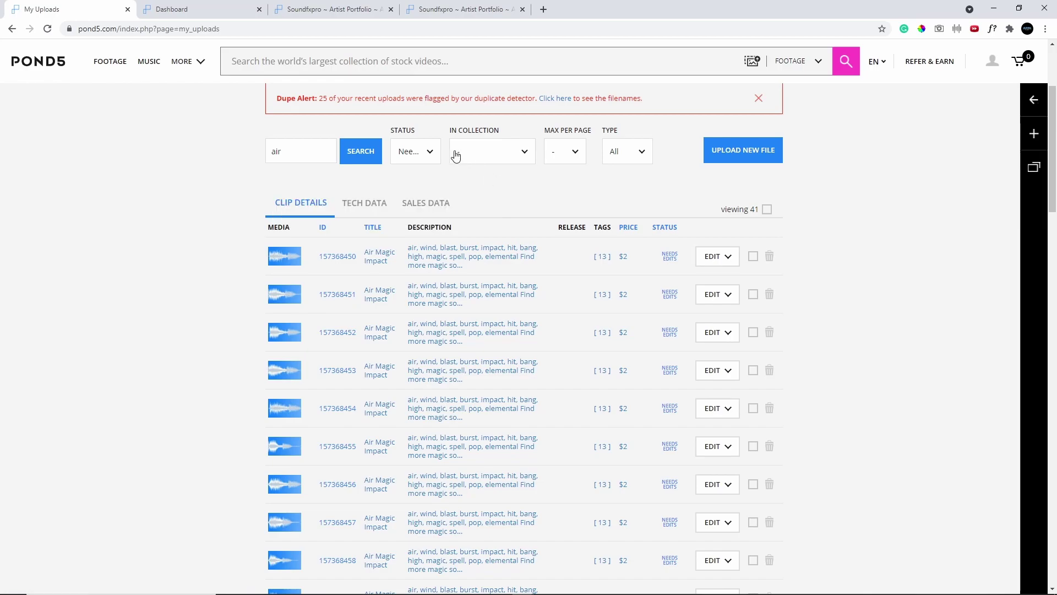
Step: Select all the listed air clips and execute the Submit action on them
{"action": "scroll", "coordinate": [437, 188], "scroll_direction": "down", "scroll_amount": 3}
{"action": "scroll", "coordinate": [165, 228], "scroll_direction": "up", "scroll_amount": 3}
{"action": "scroll", "coordinate": [160, 229], "scroll_direction": "up", "scroll_amount": 3}
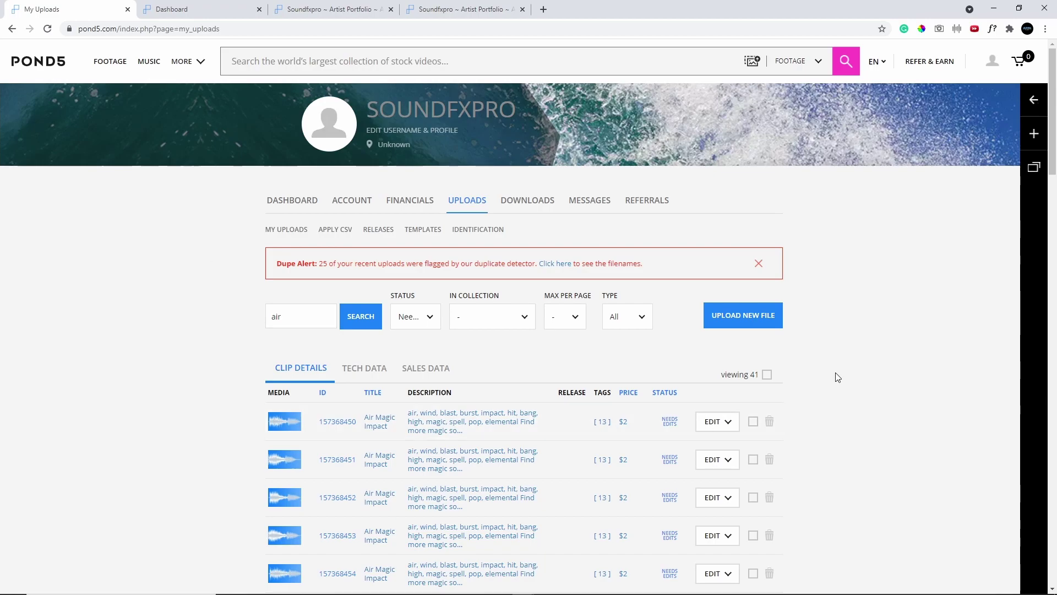
{"action": "left_click", "coordinate": [767, 375]}
{"action": "scroll", "coordinate": [887, 385], "scroll_direction": "down", "scroll_amount": 20}
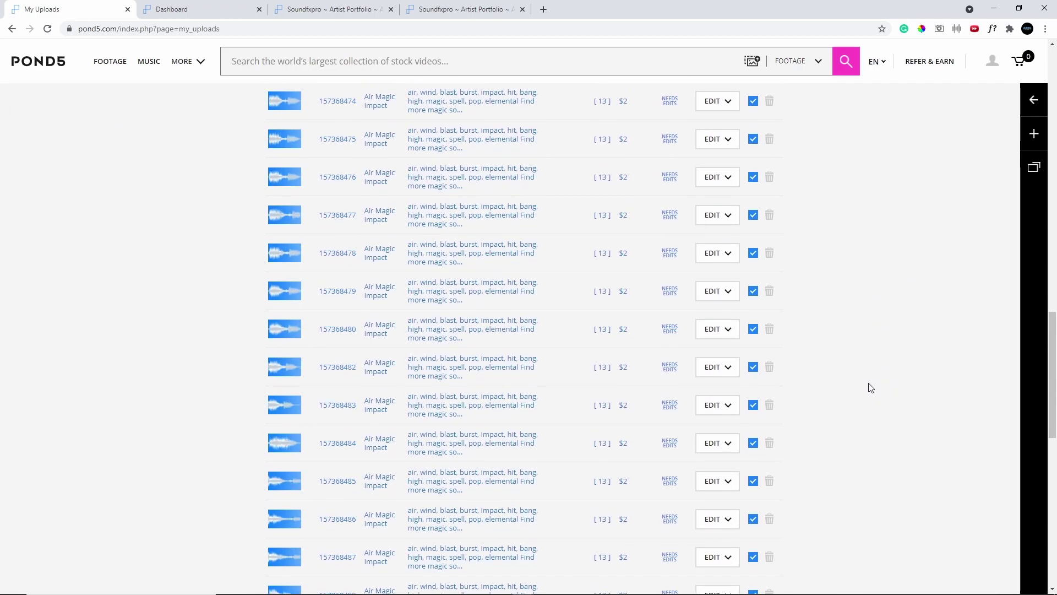
{"action": "scroll", "coordinate": [852, 400], "scroll_direction": "down", "scroll_amount": 4}
{"action": "scroll", "coordinate": [407, 264], "scroll_direction": "up", "scroll_amount": 3}
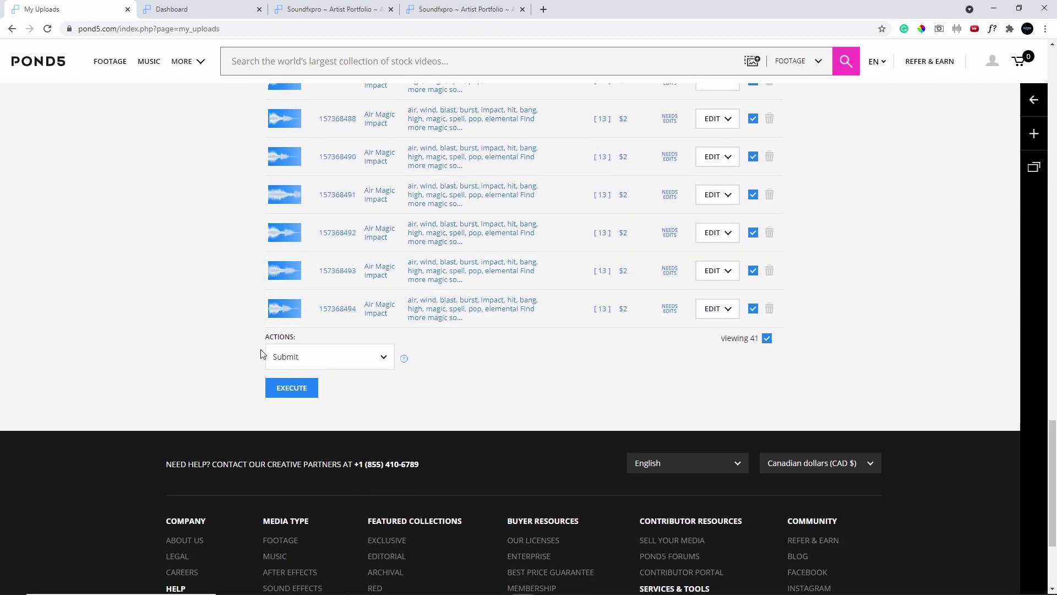
{"action": "left_click", "coordinate": [305, 392]}
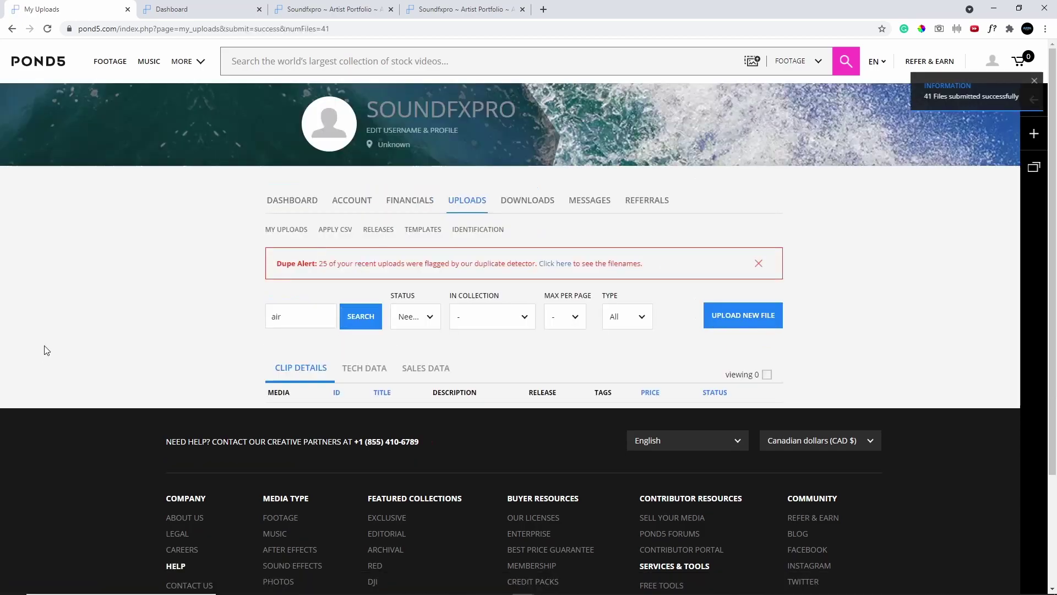
Step: Dismiss the duplicate upload alert and open the account's message inbox
{"action": "left_click", "coordinate": [758, 263]}
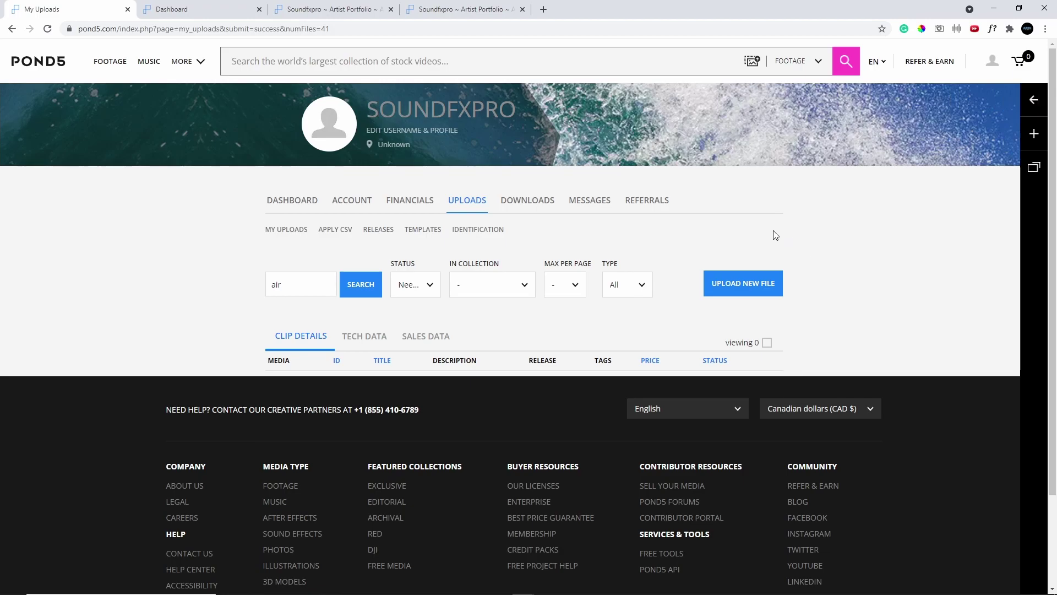
{"action": "left_click", "coordinate": [596, 202]}
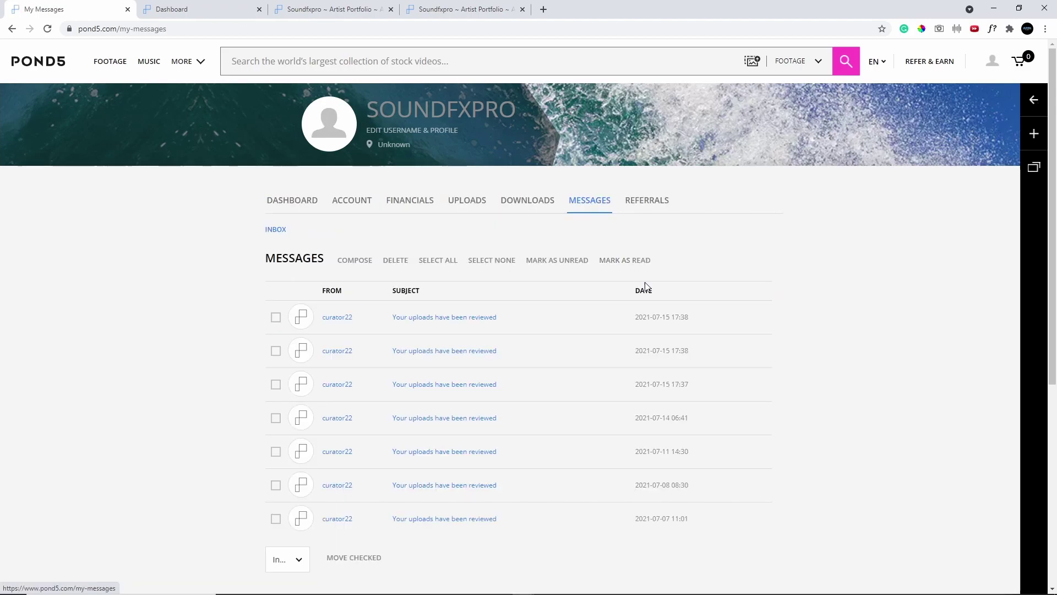